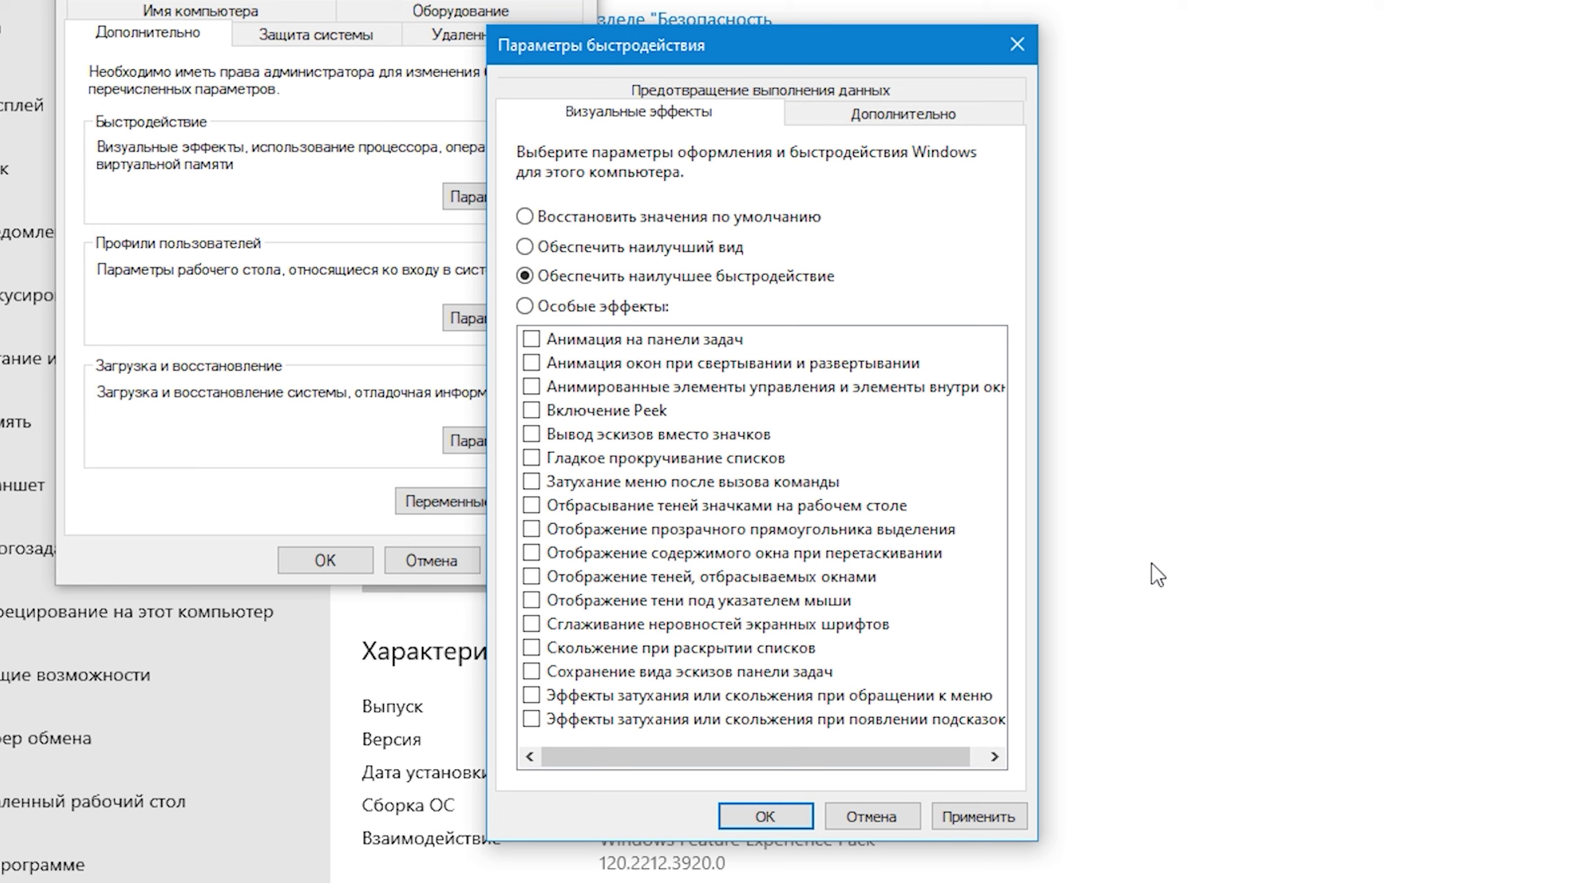
Enable the visual effect "Сглаживание неровностей экранных шрифтов" in the performance options.
left_click(530, 624)
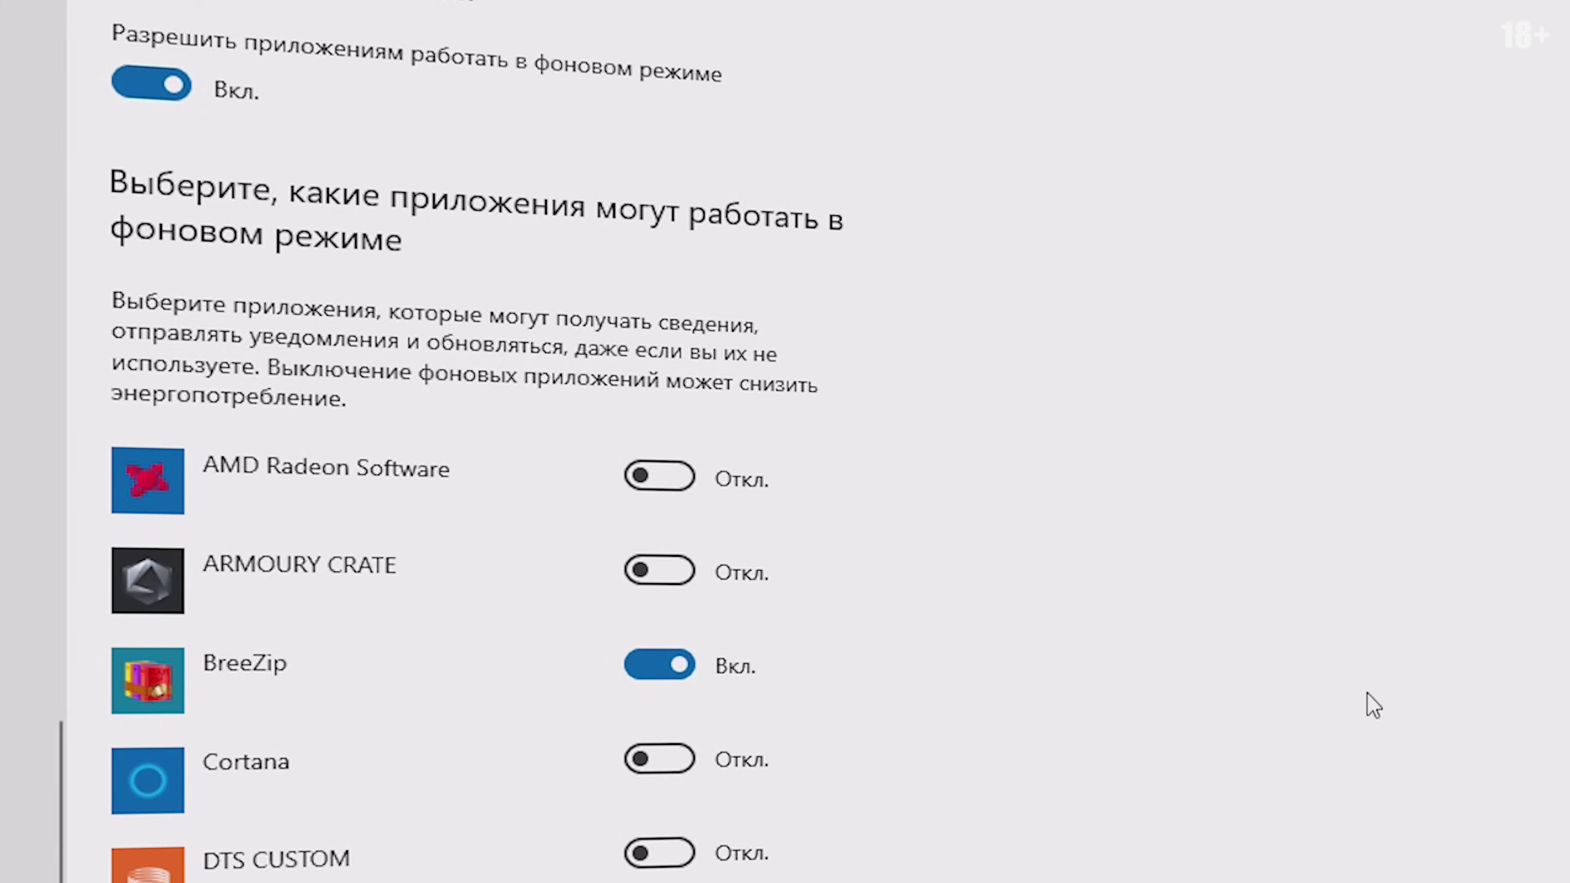
Look through the background apps list to examine which apps are allowed to run in the background.
scroll(464, 495, "down", 3)
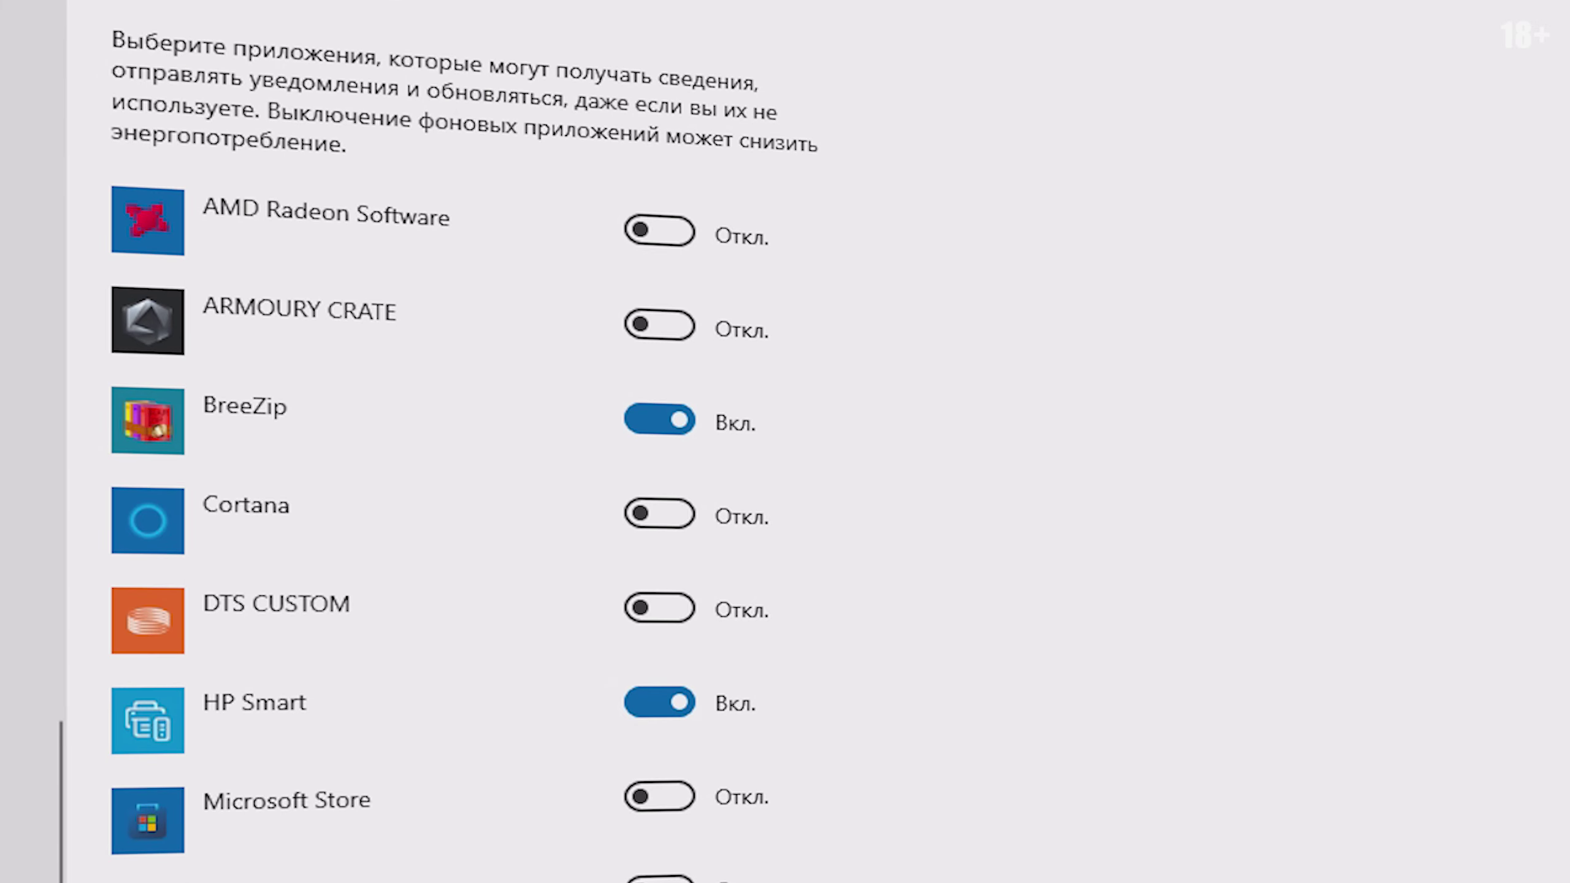
scroll(439, 433, "down", 7)
scroll(439, 433, "up", 10)
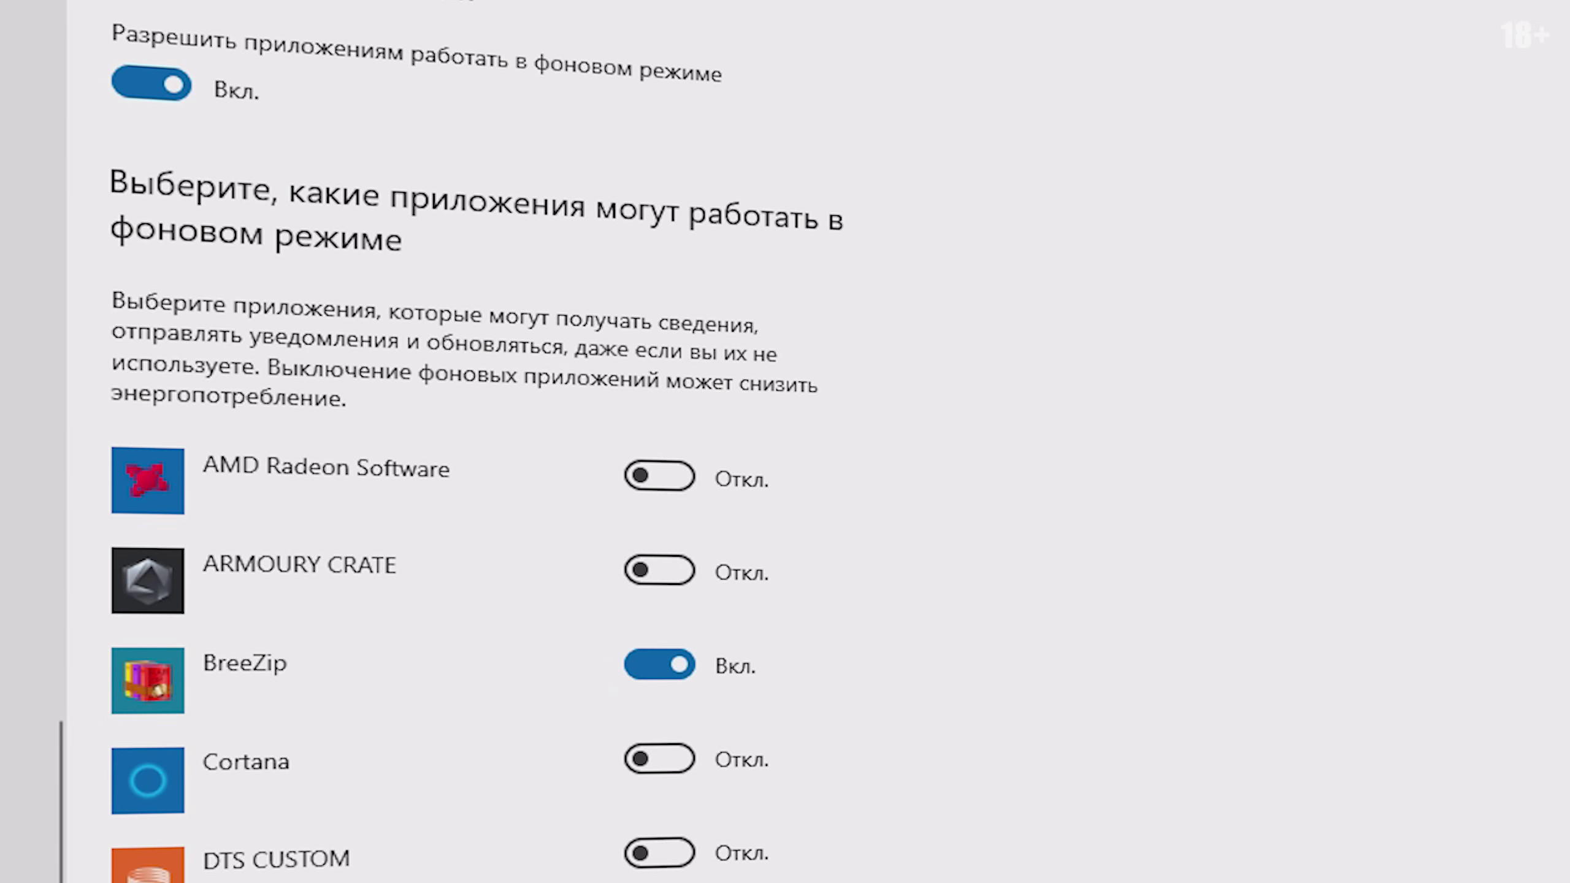
scroll(476, 452, "down", 2)
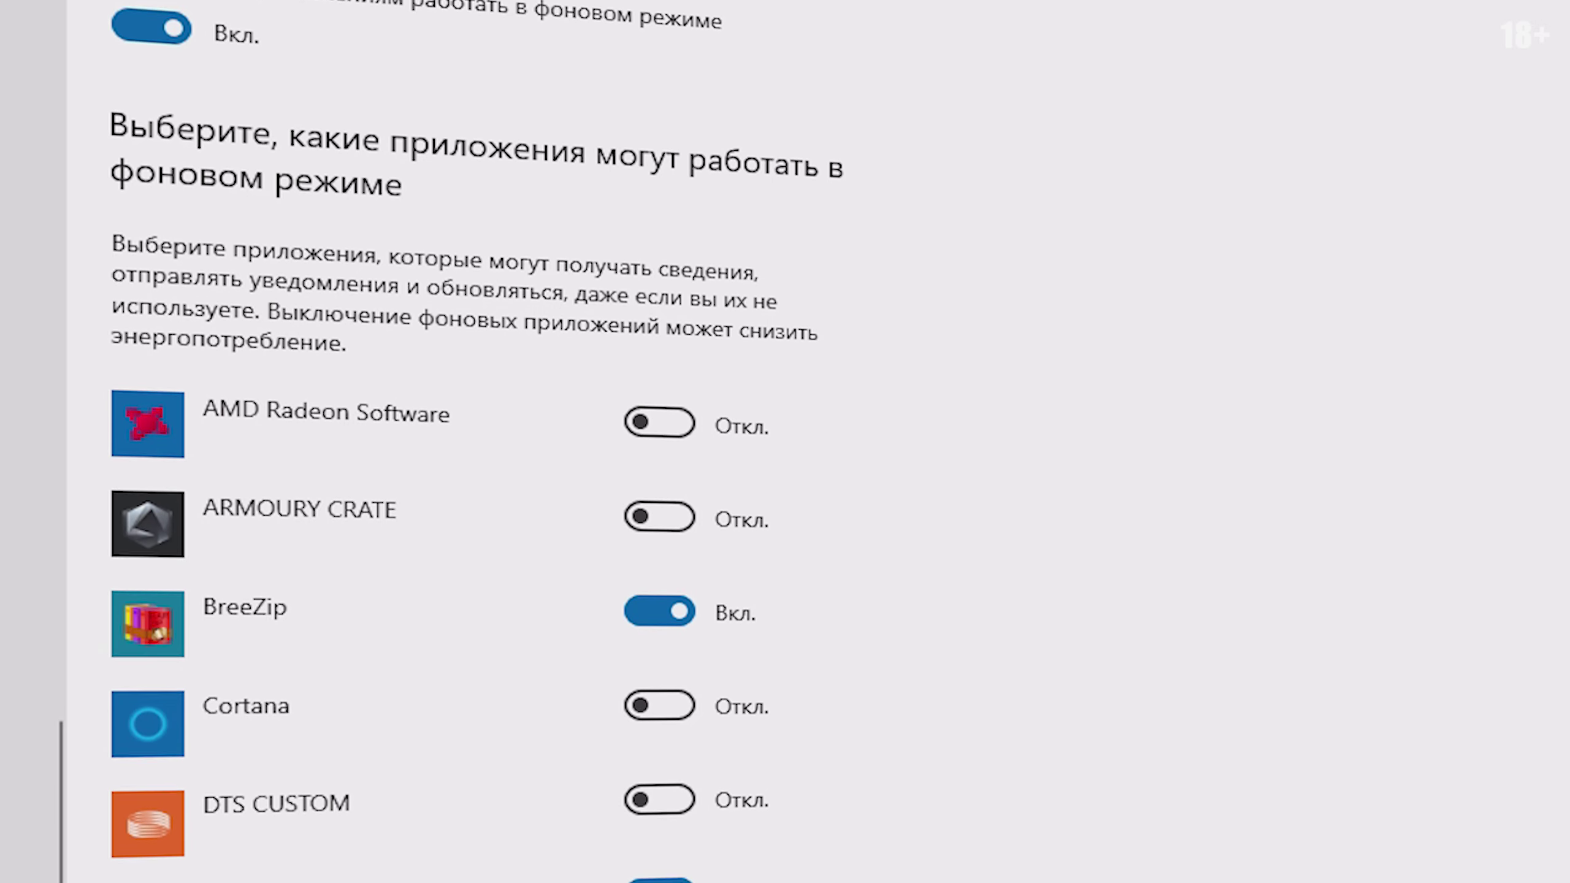
scroll(476, 452, "down", 2)
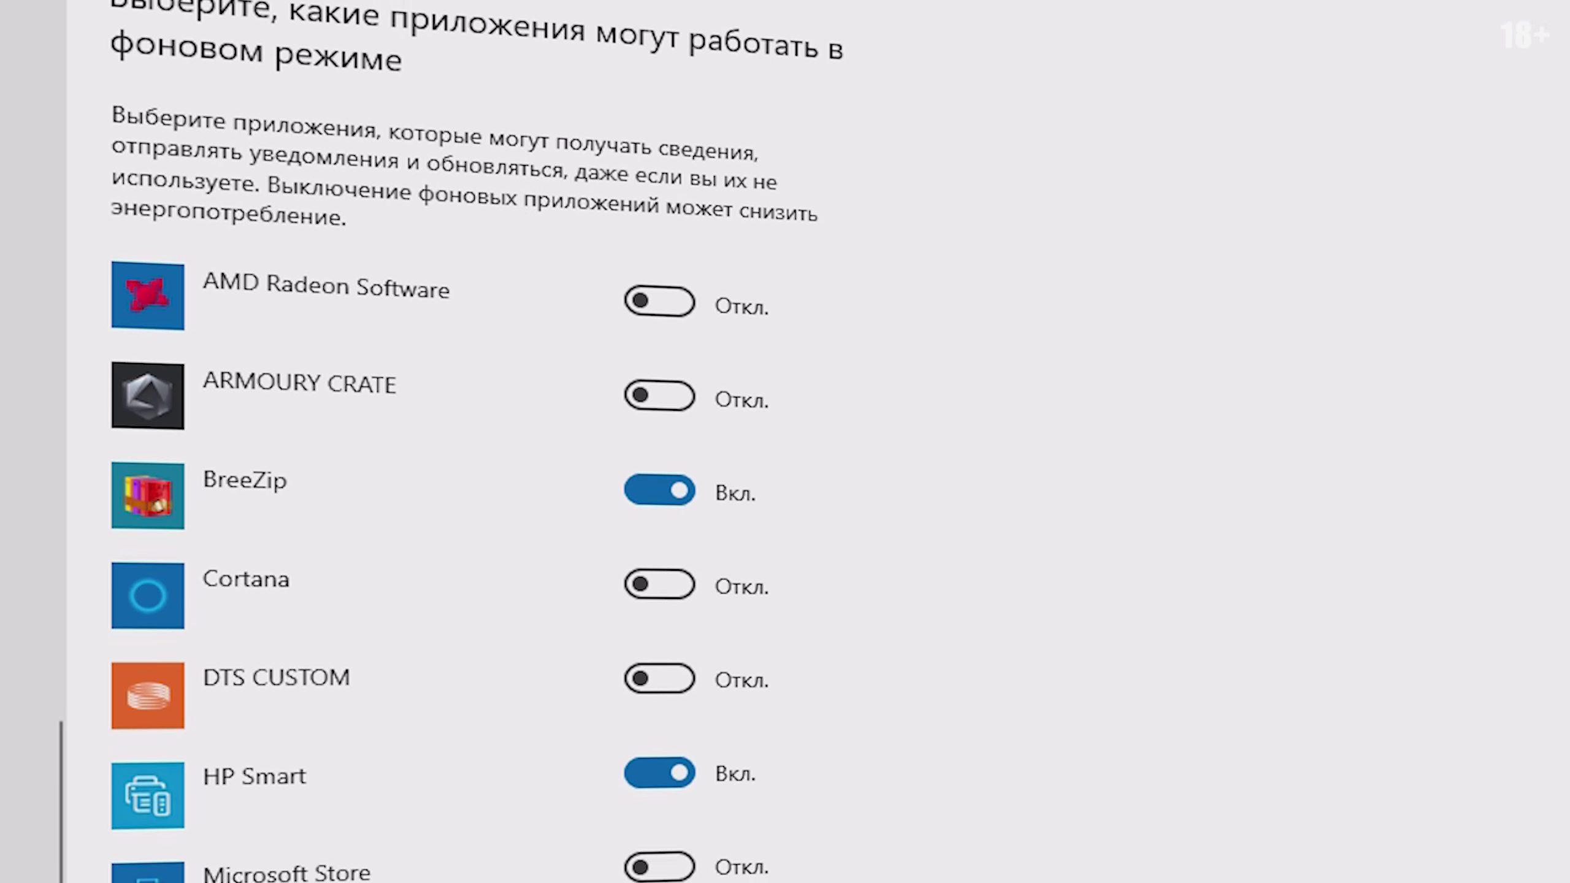
scroll(475, 451, "down", 3)
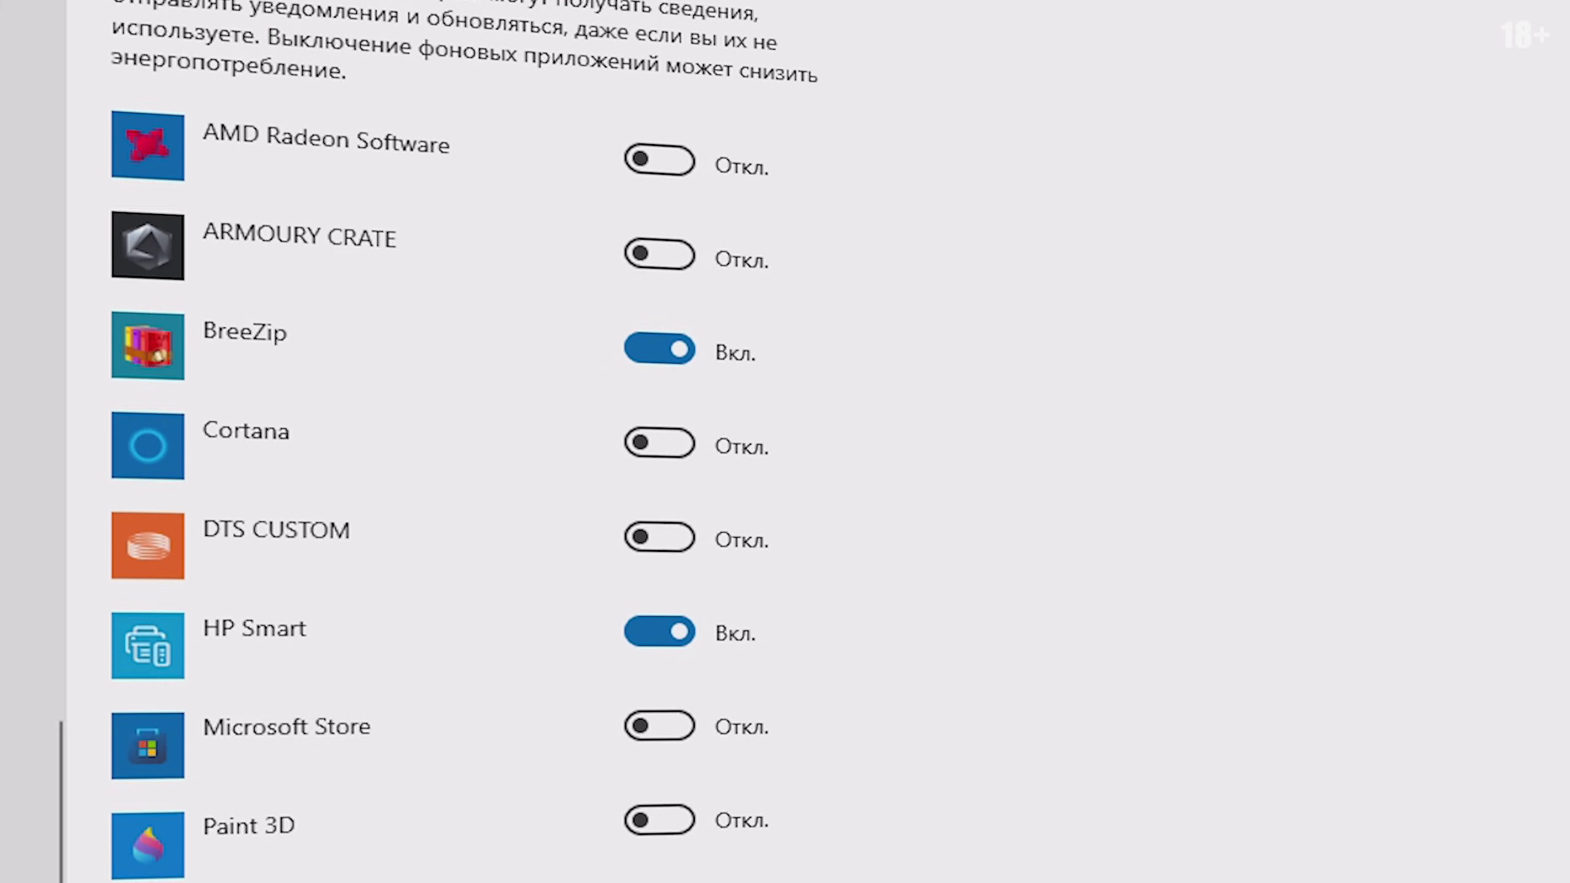
scroll(476, 451, "down", 1)
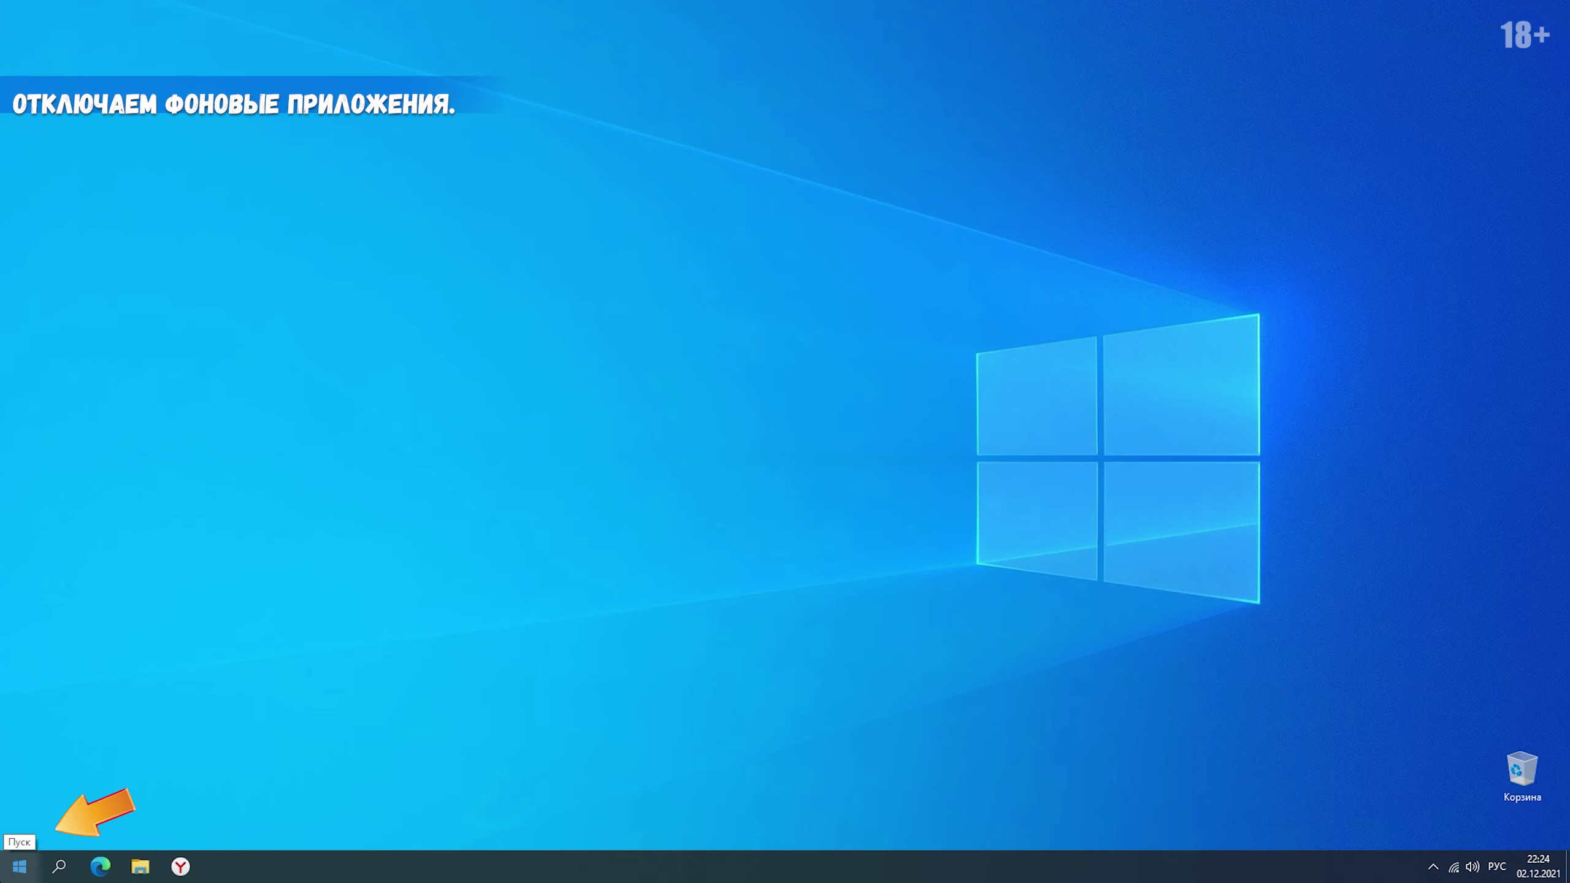
Open the "Фоновые приложения" page in the "Конфиденциальность" section of Windows Settings.
right_click(21, 860)
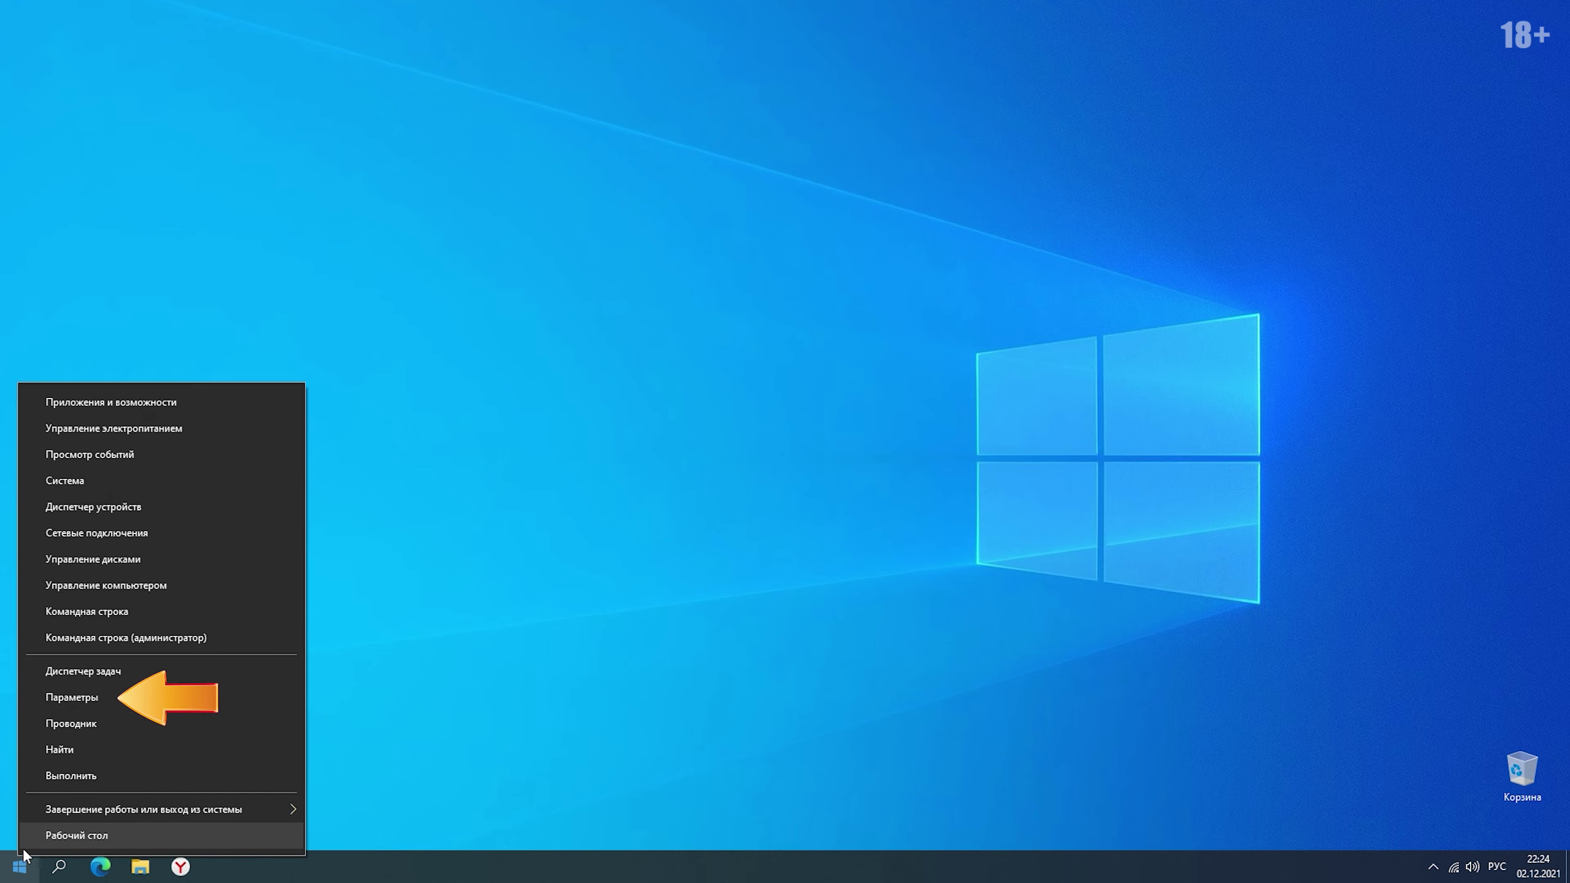
left_click(84, 699)
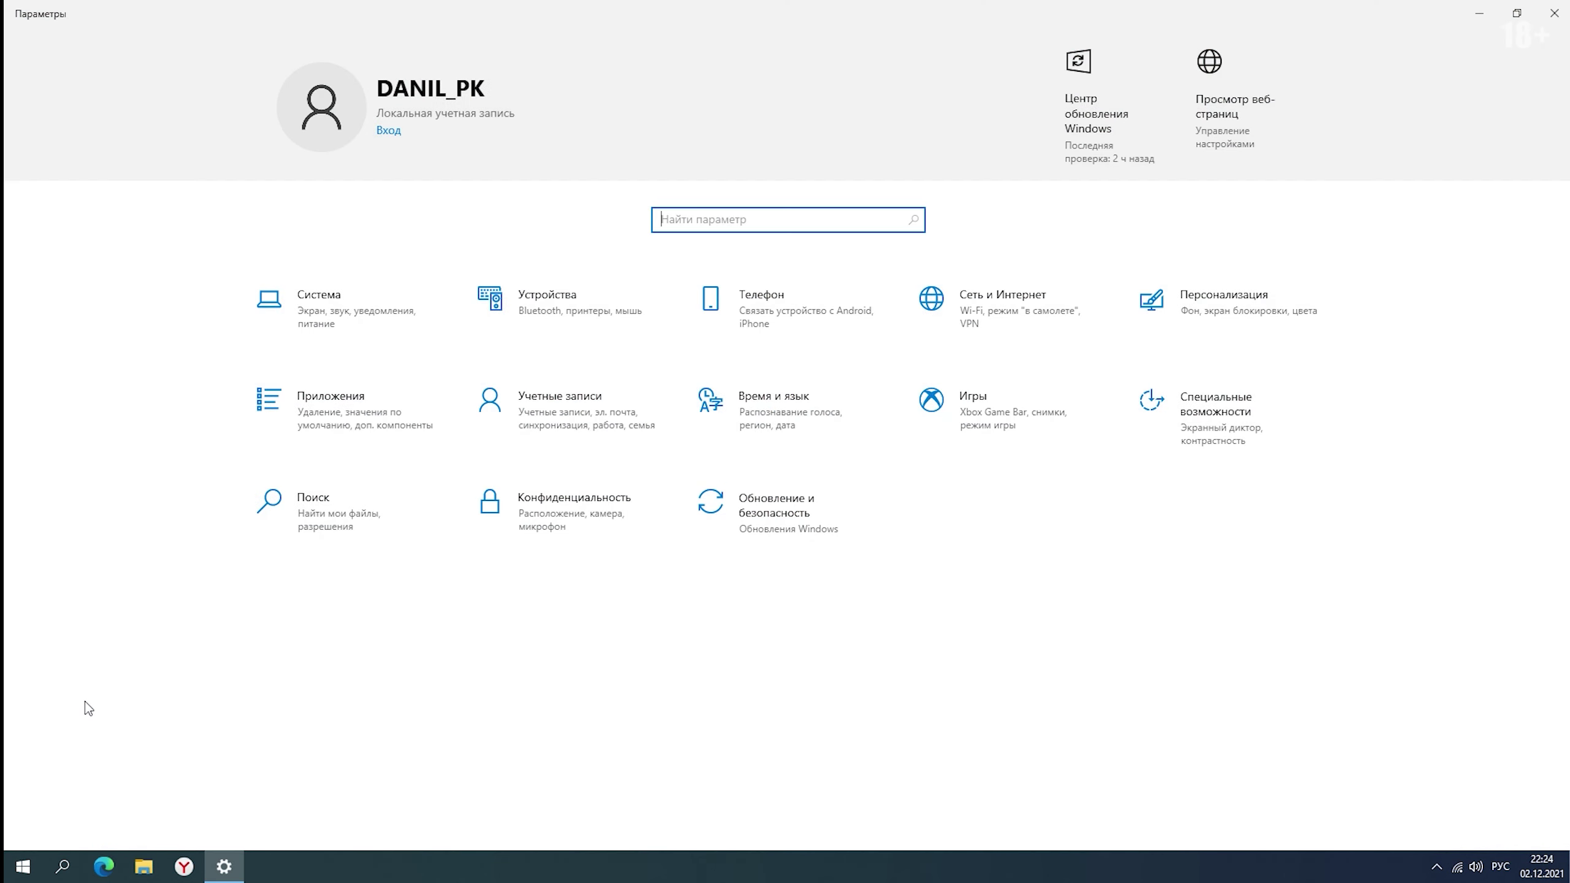
left_click(540, 506)
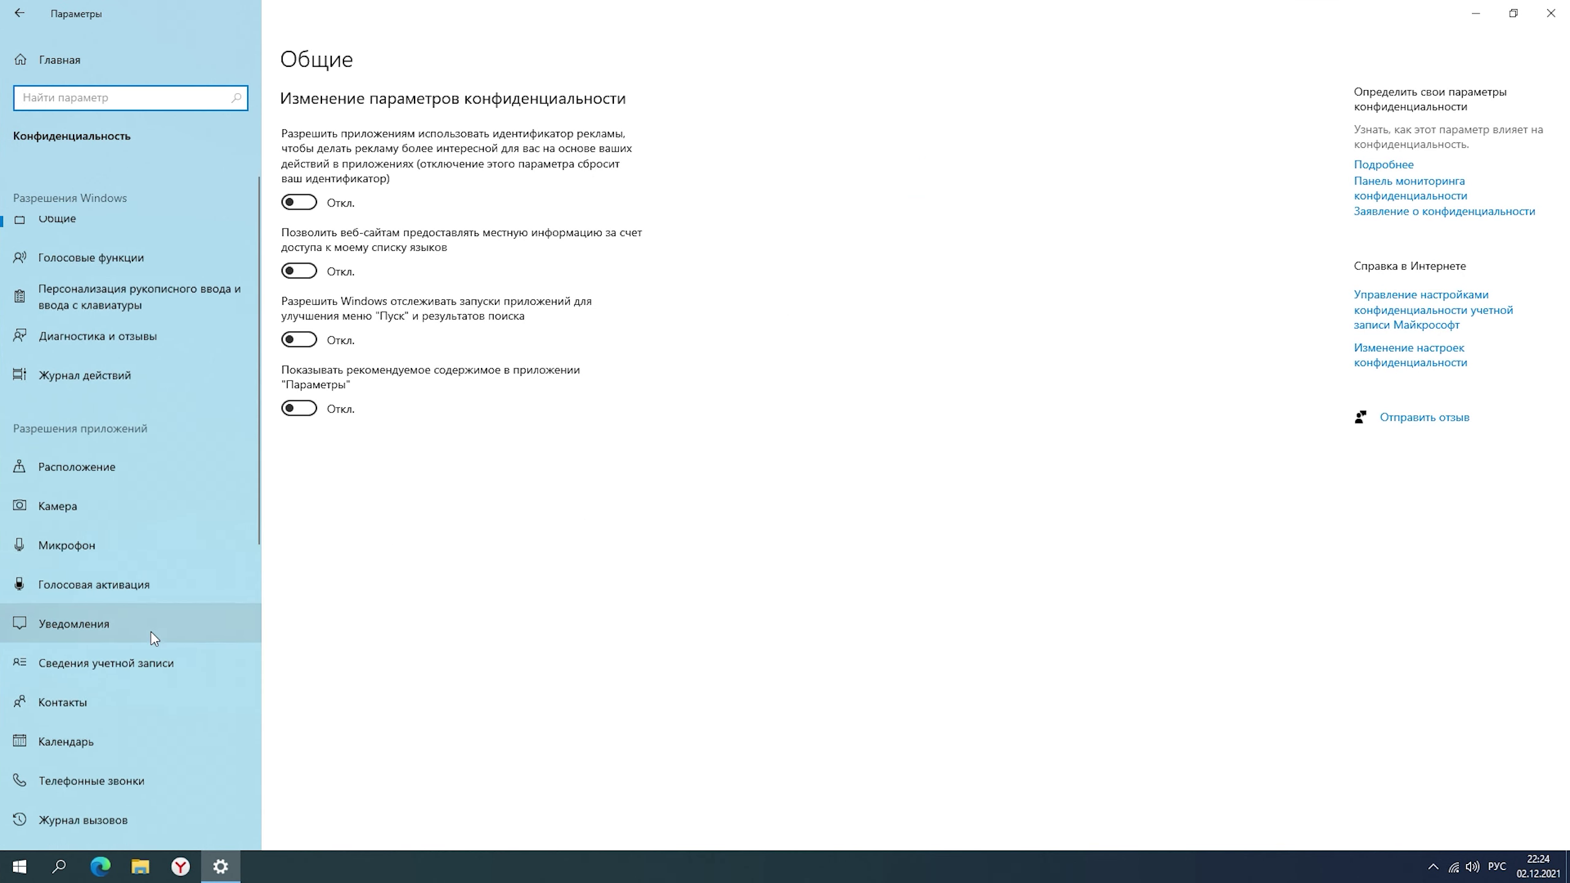
scroll(151, 633, "down", 7)
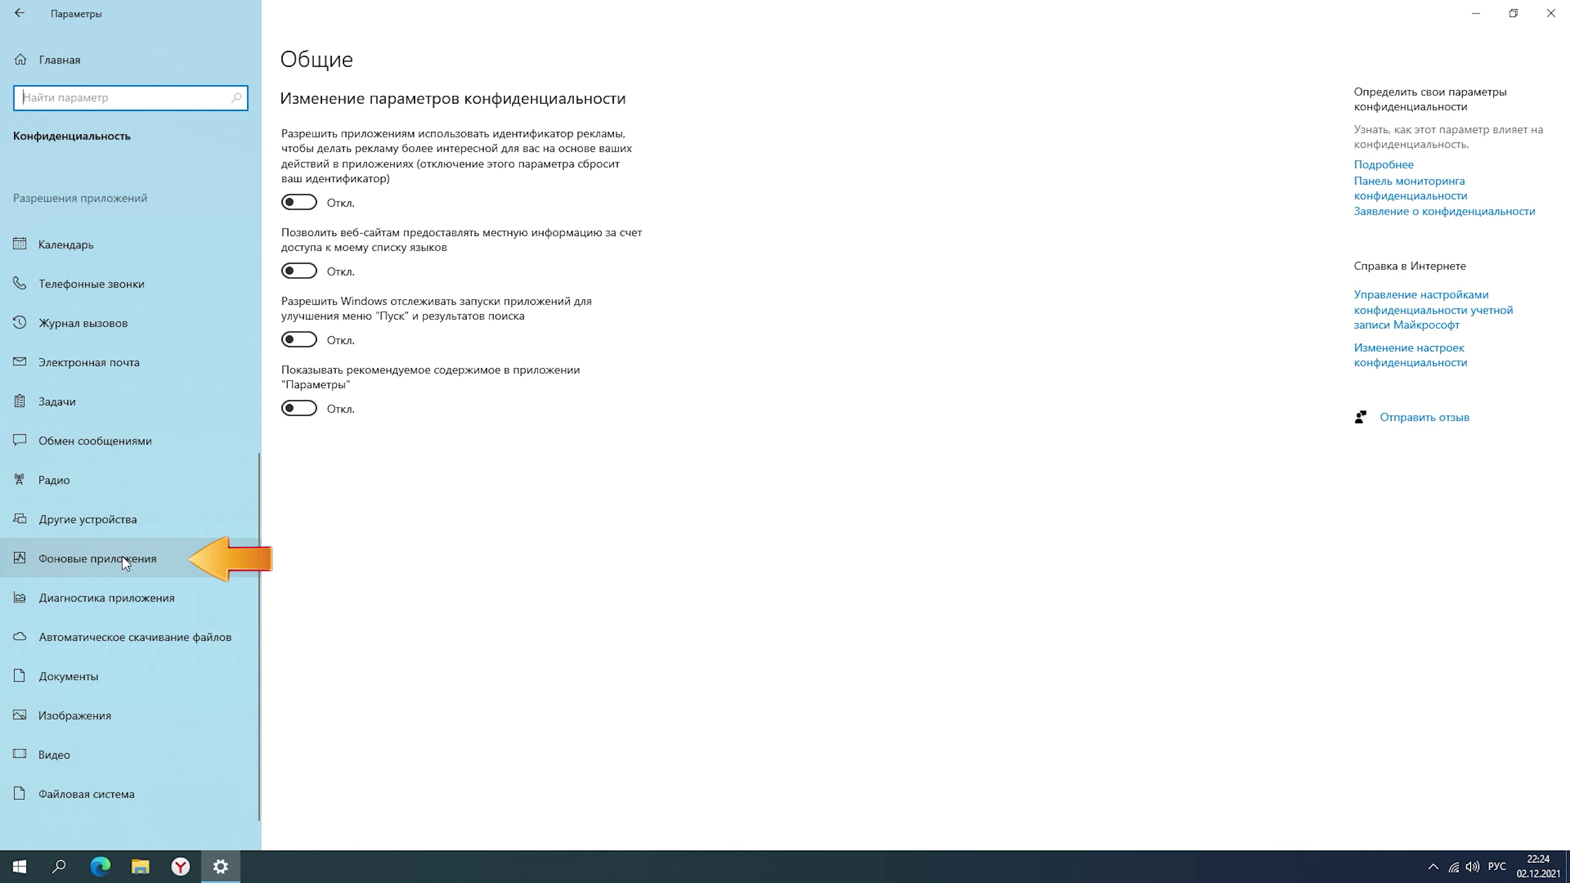
left_click(123, 558)
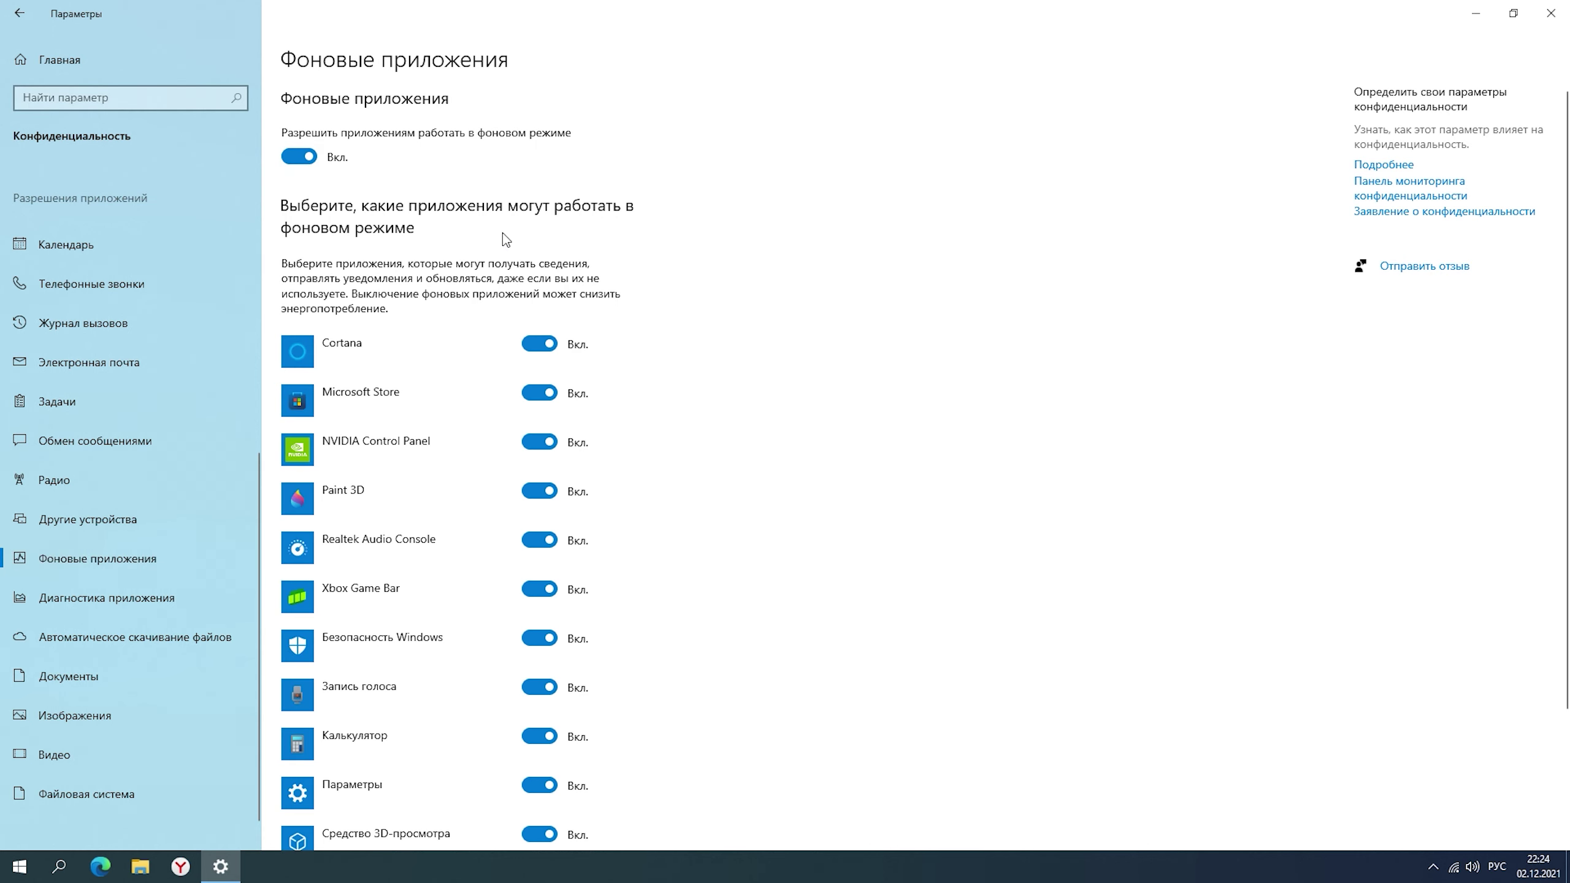
Turn off background activity for all listed apps, from Cortana to Центр отзывов, and disable the general background apps permission.
scroll(748, 269, "down", 2)
scroll(747, 270, "up", 2)
scroll(757, 347, "down", 3)
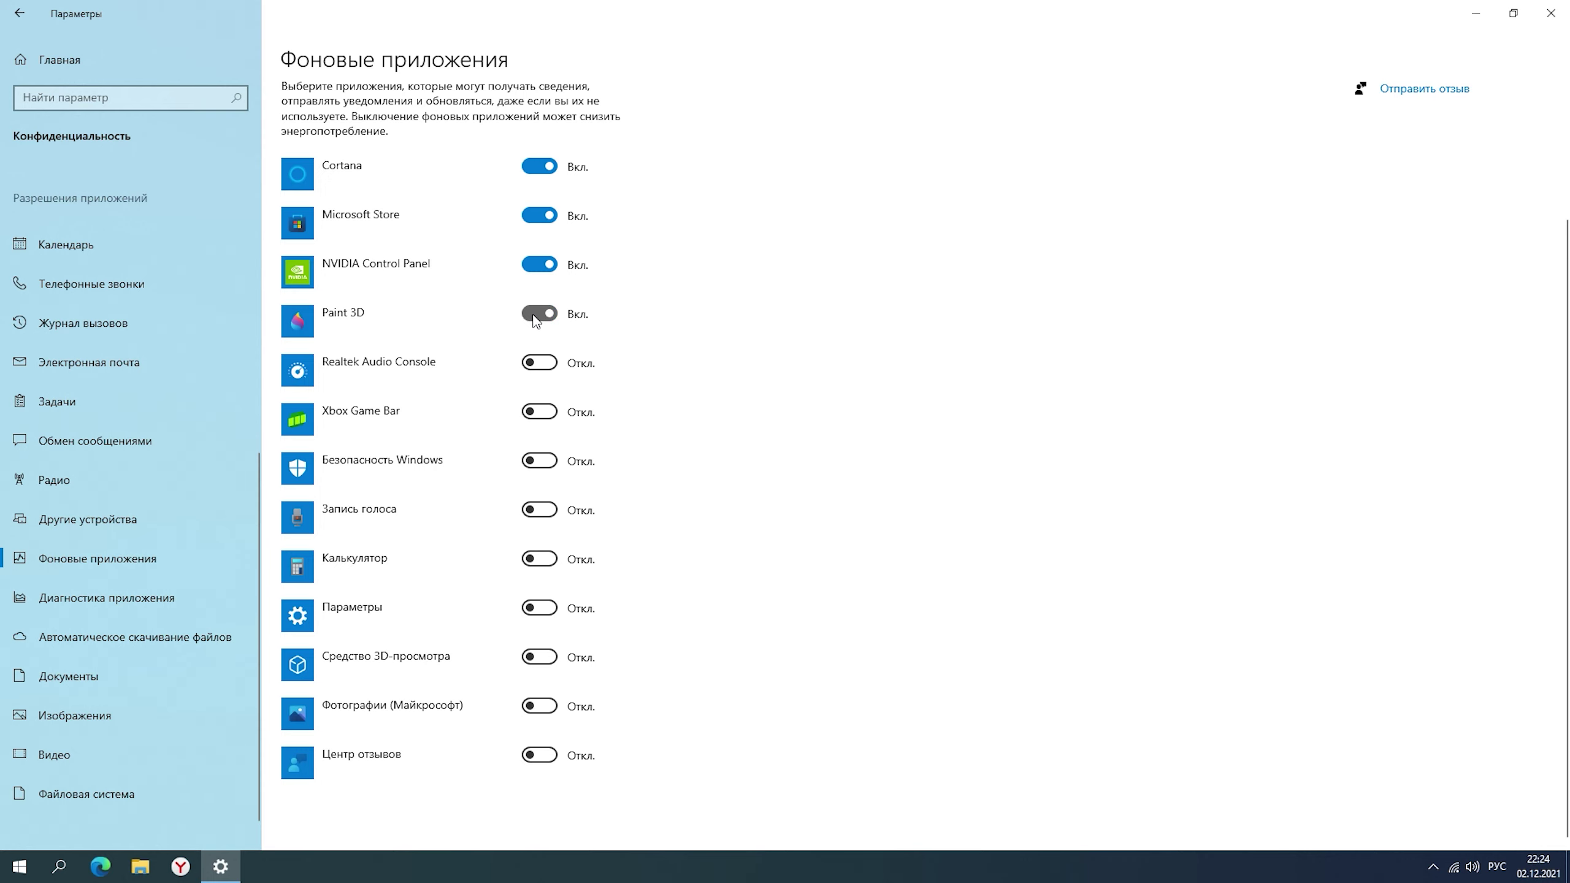
left_click(539, 166)
scroll(732, 427, "up", 3)
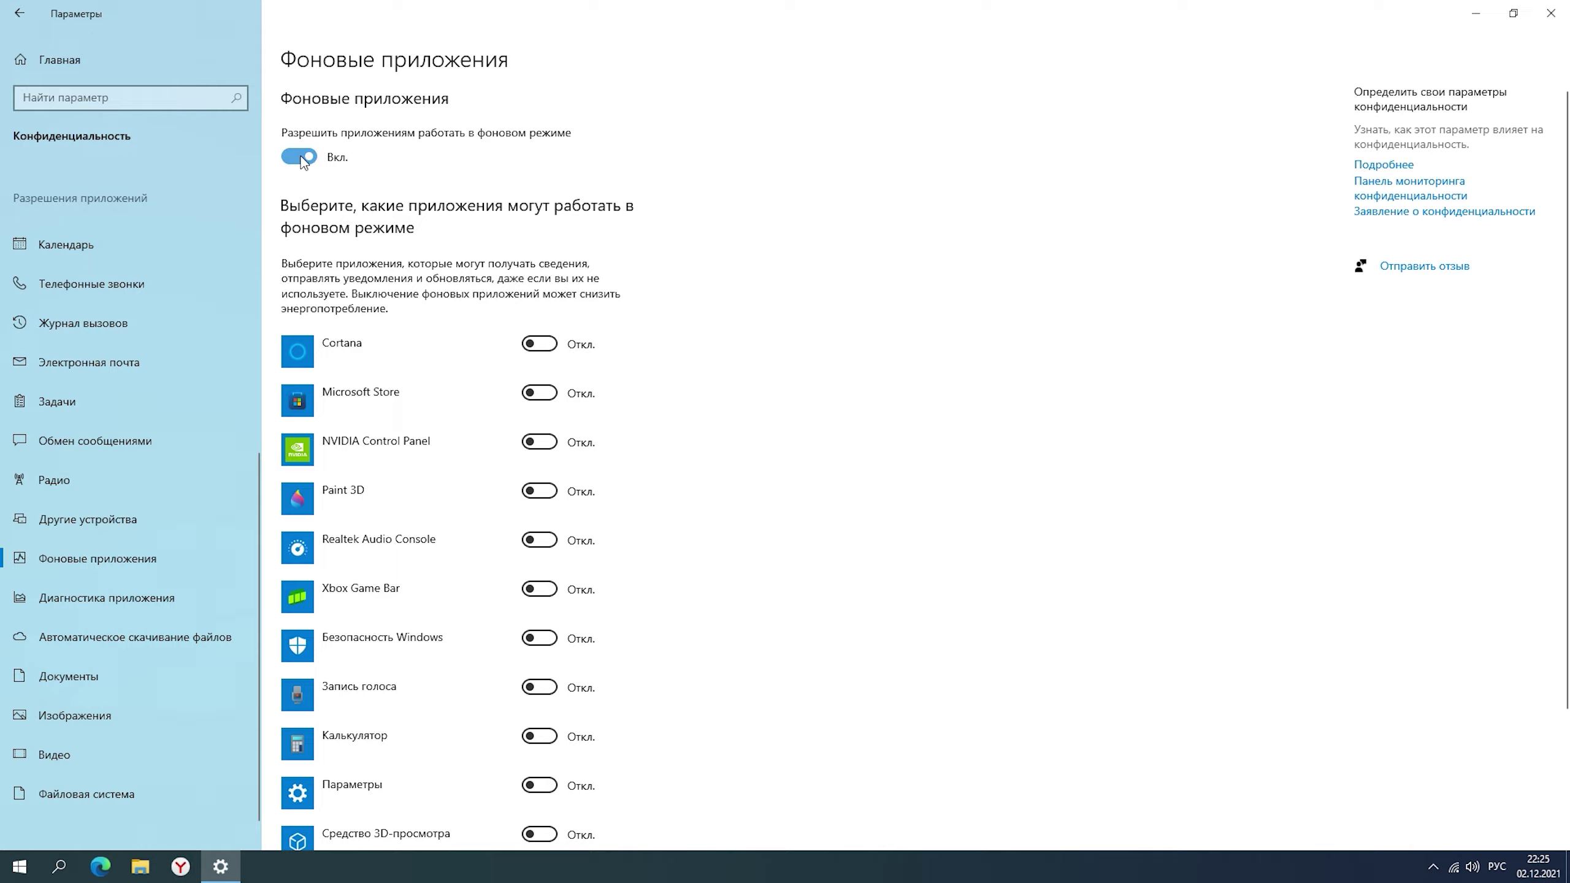
left_click(302, 158)
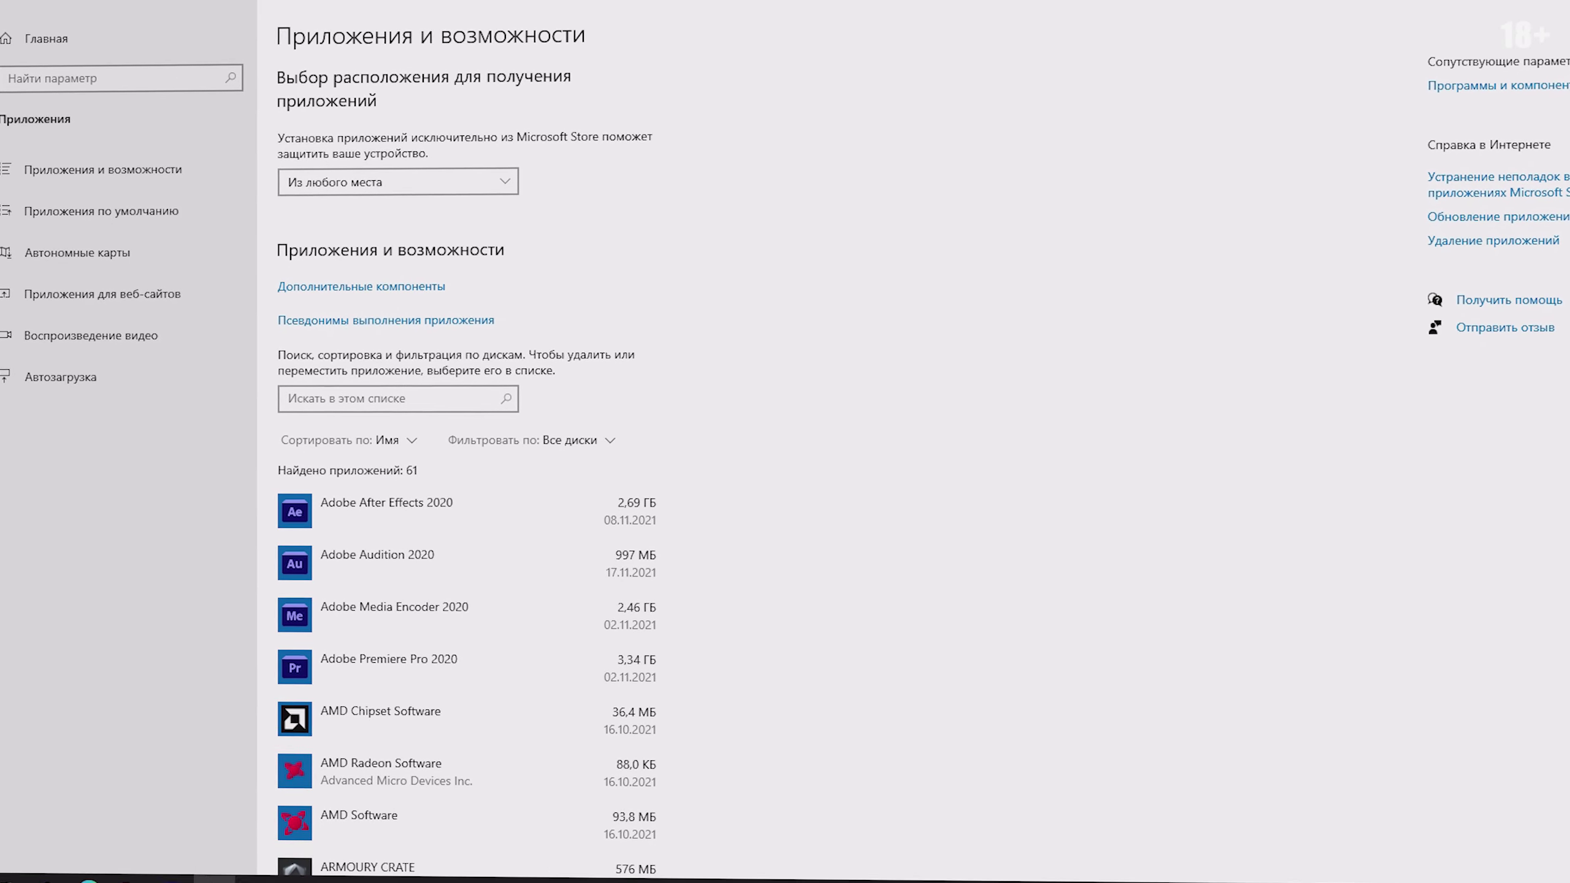
Look through the installed programs and their sizes in the "Приложения и возможности" list.
scroll(463, 495, "down", 3)
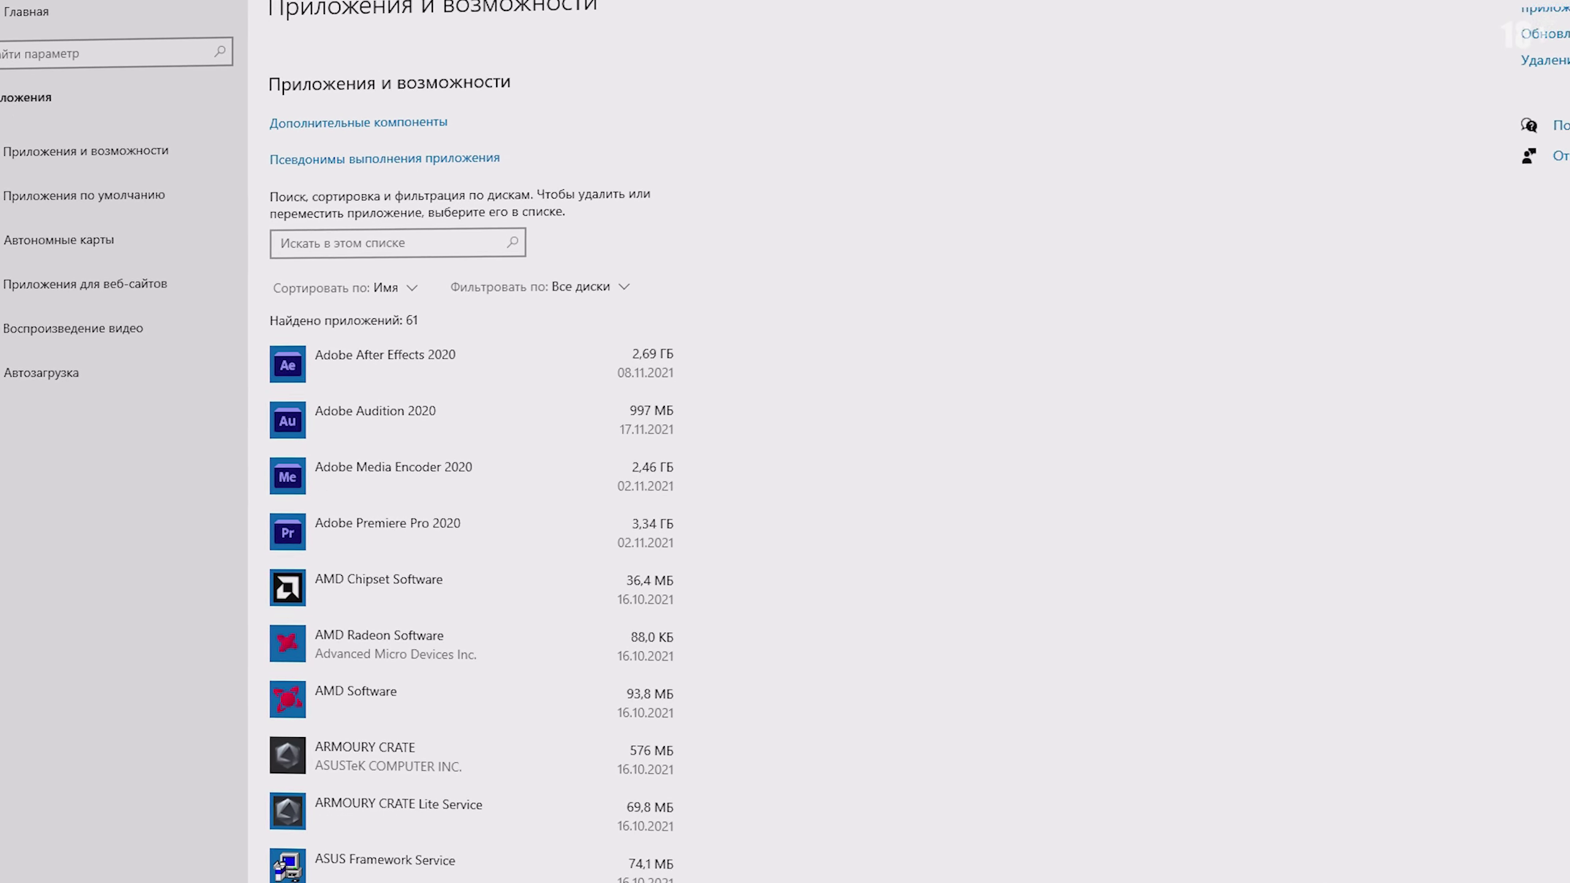
scroll(469, 557, "down", 4)
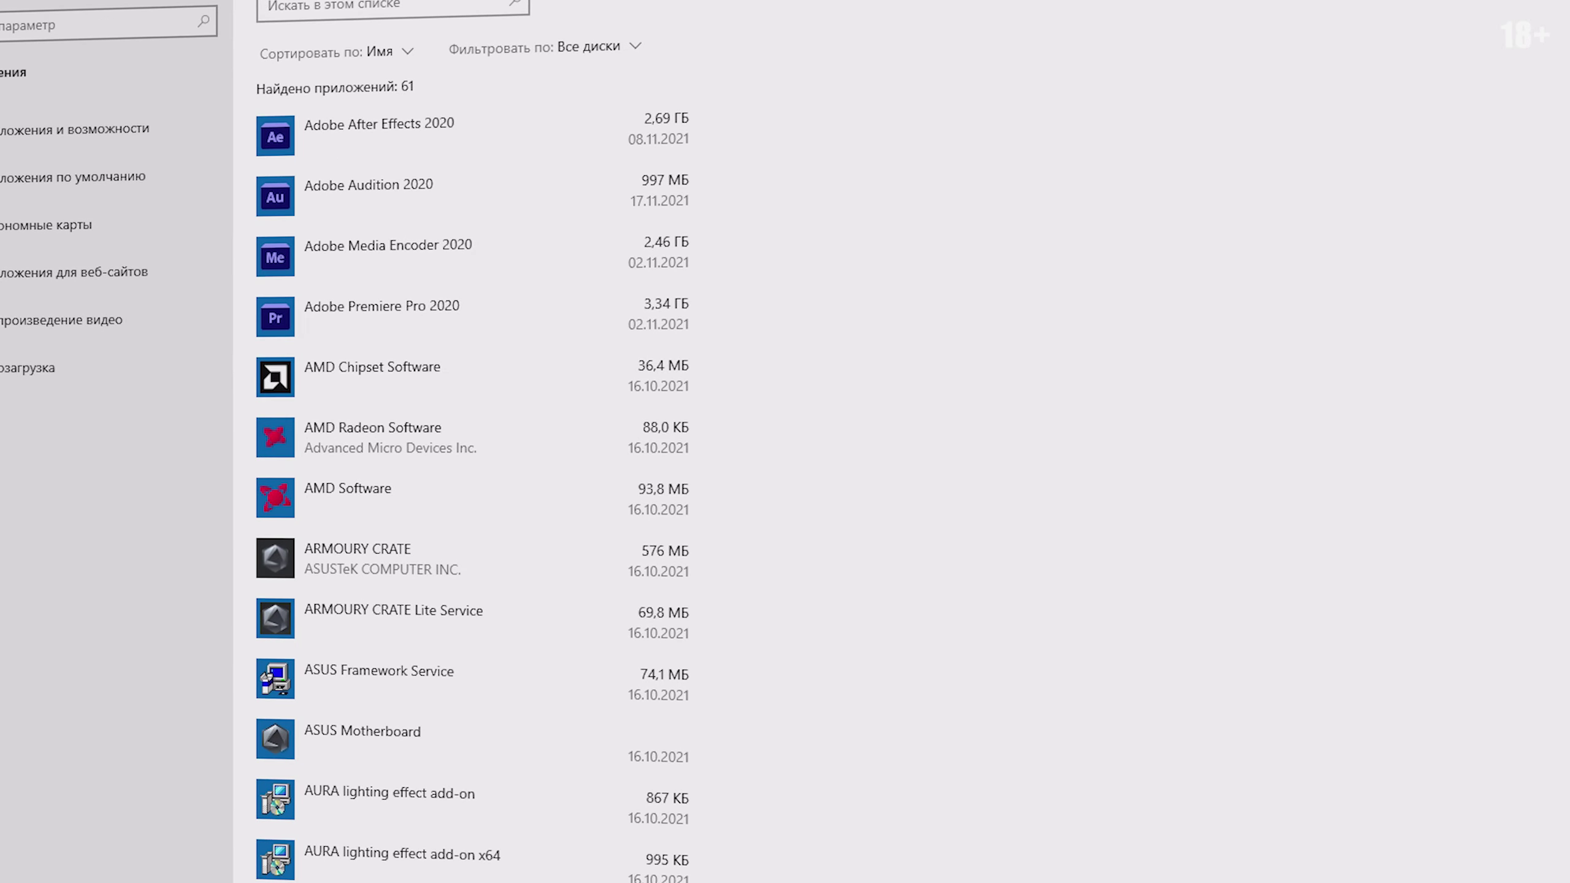
scroll(470, 495, "down", 4)
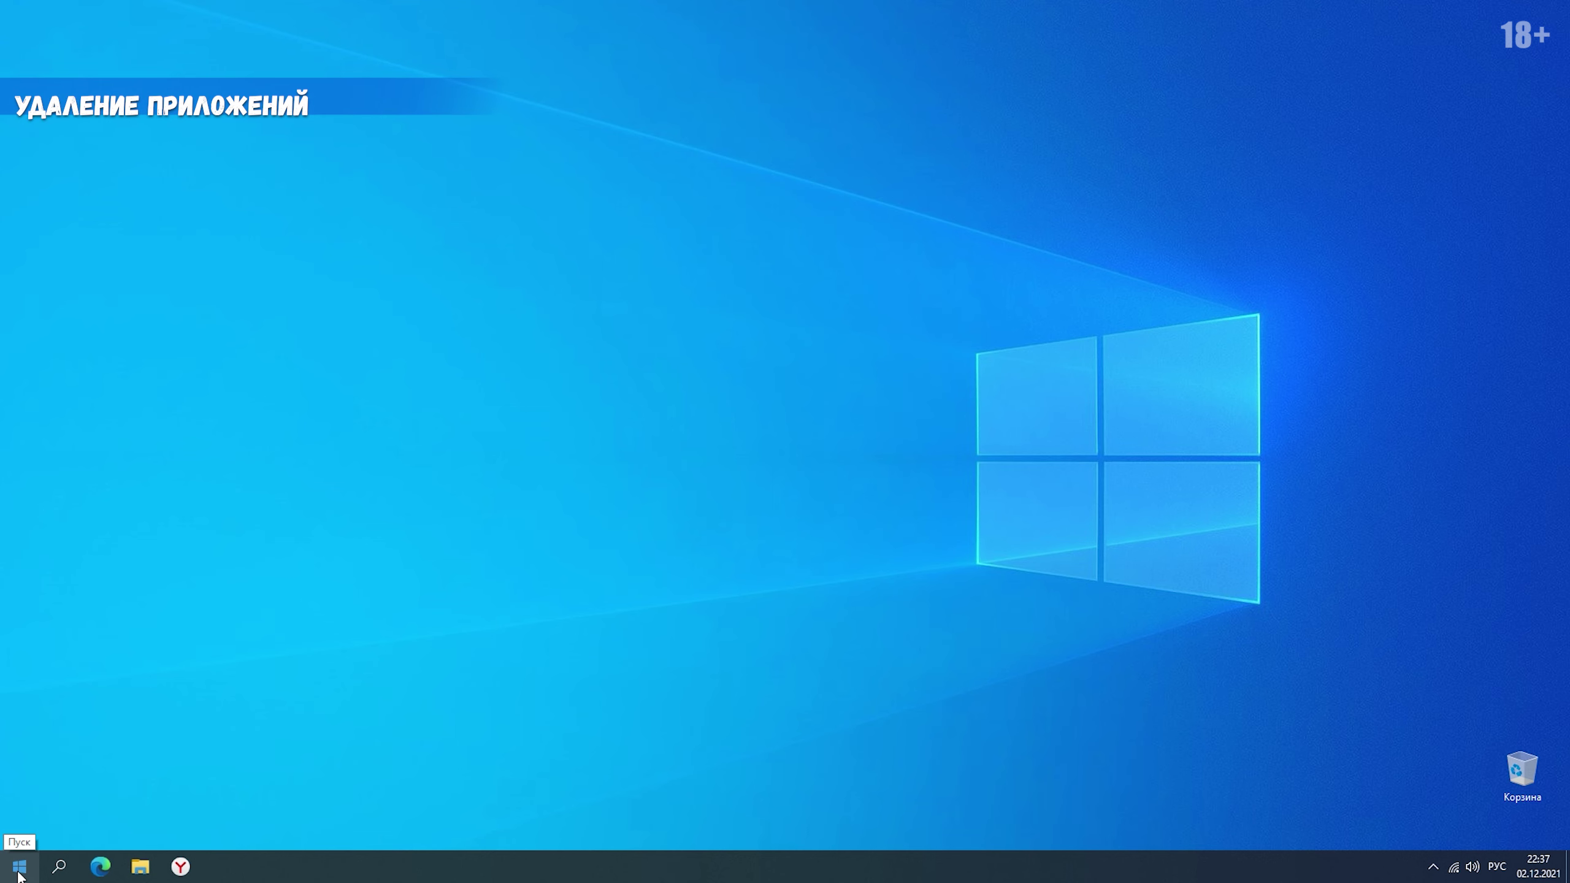
Open the "Приложения и возможности" page in Windows Settings and select Xbox Live among the installed apps.
right_click(20, 873)
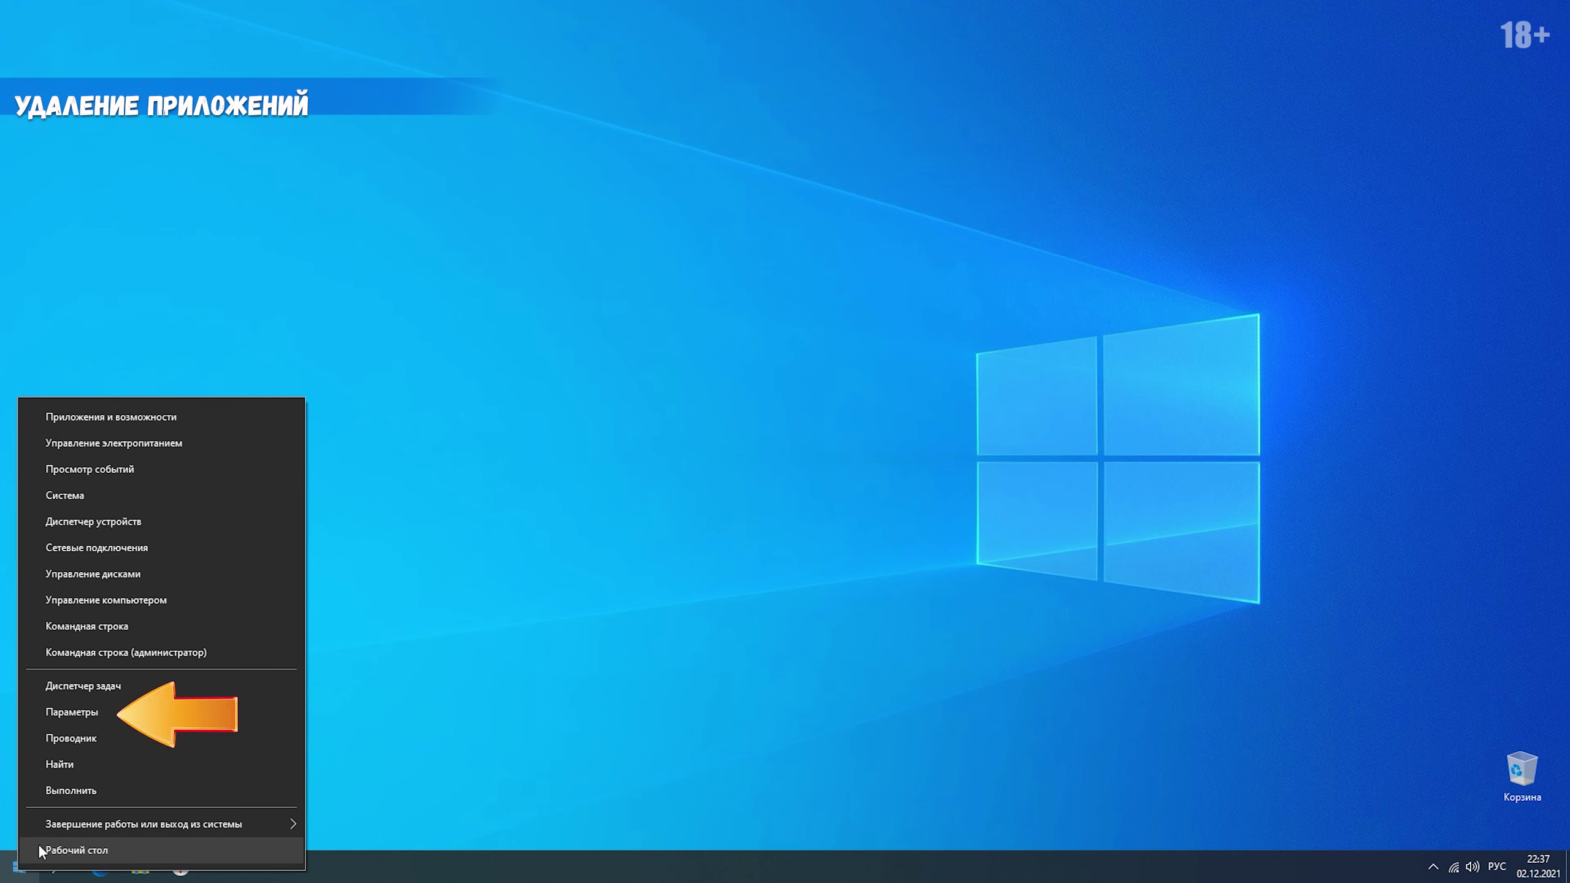
left_click(91, 713)
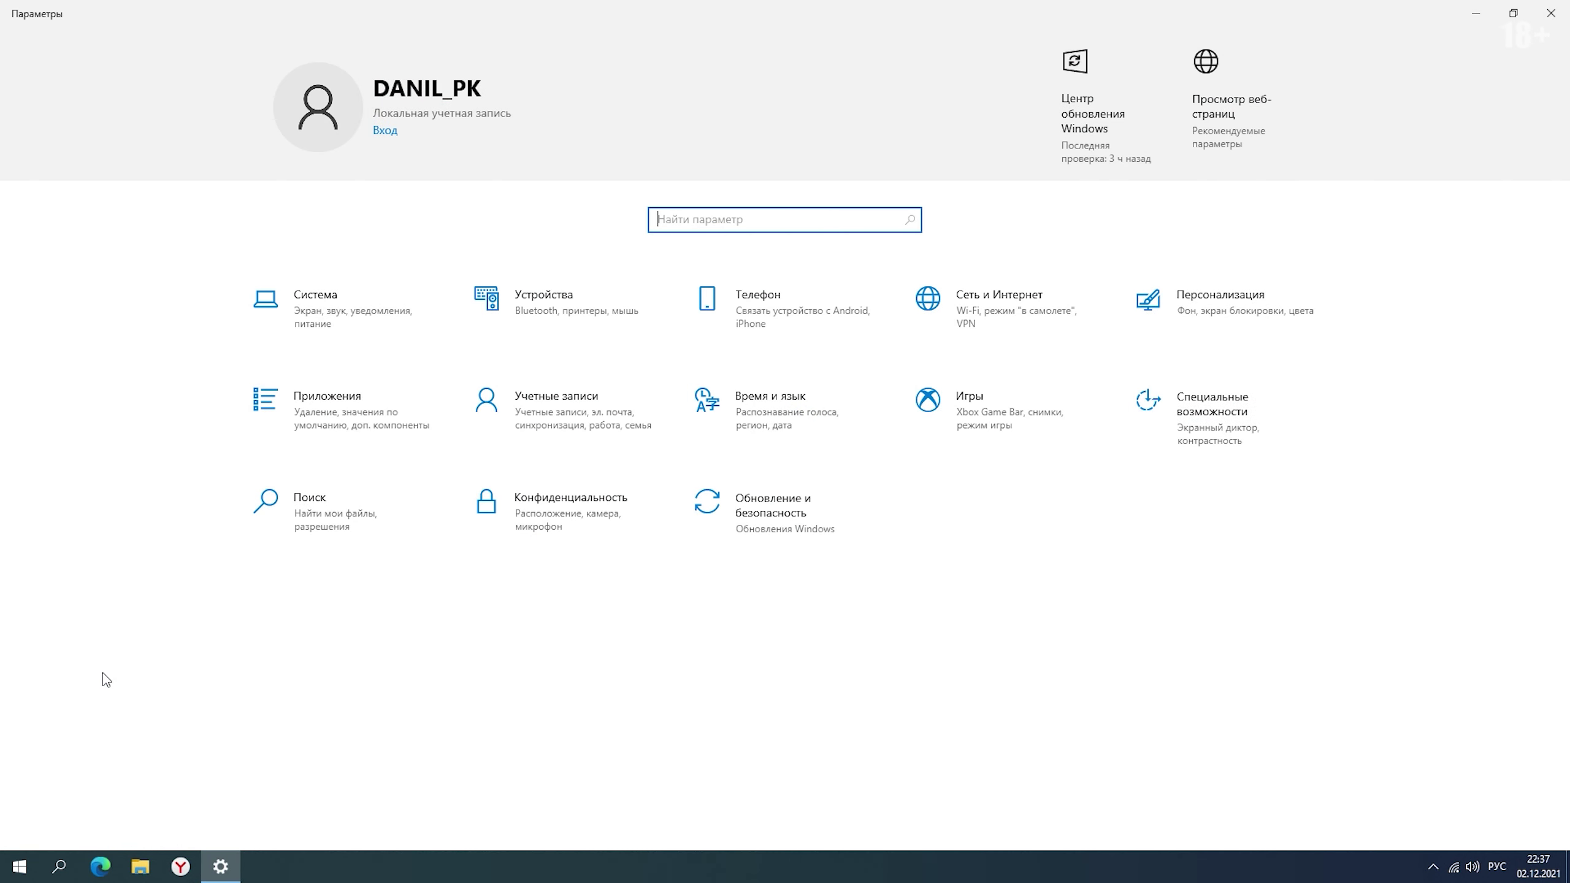
left_click(316, 420)
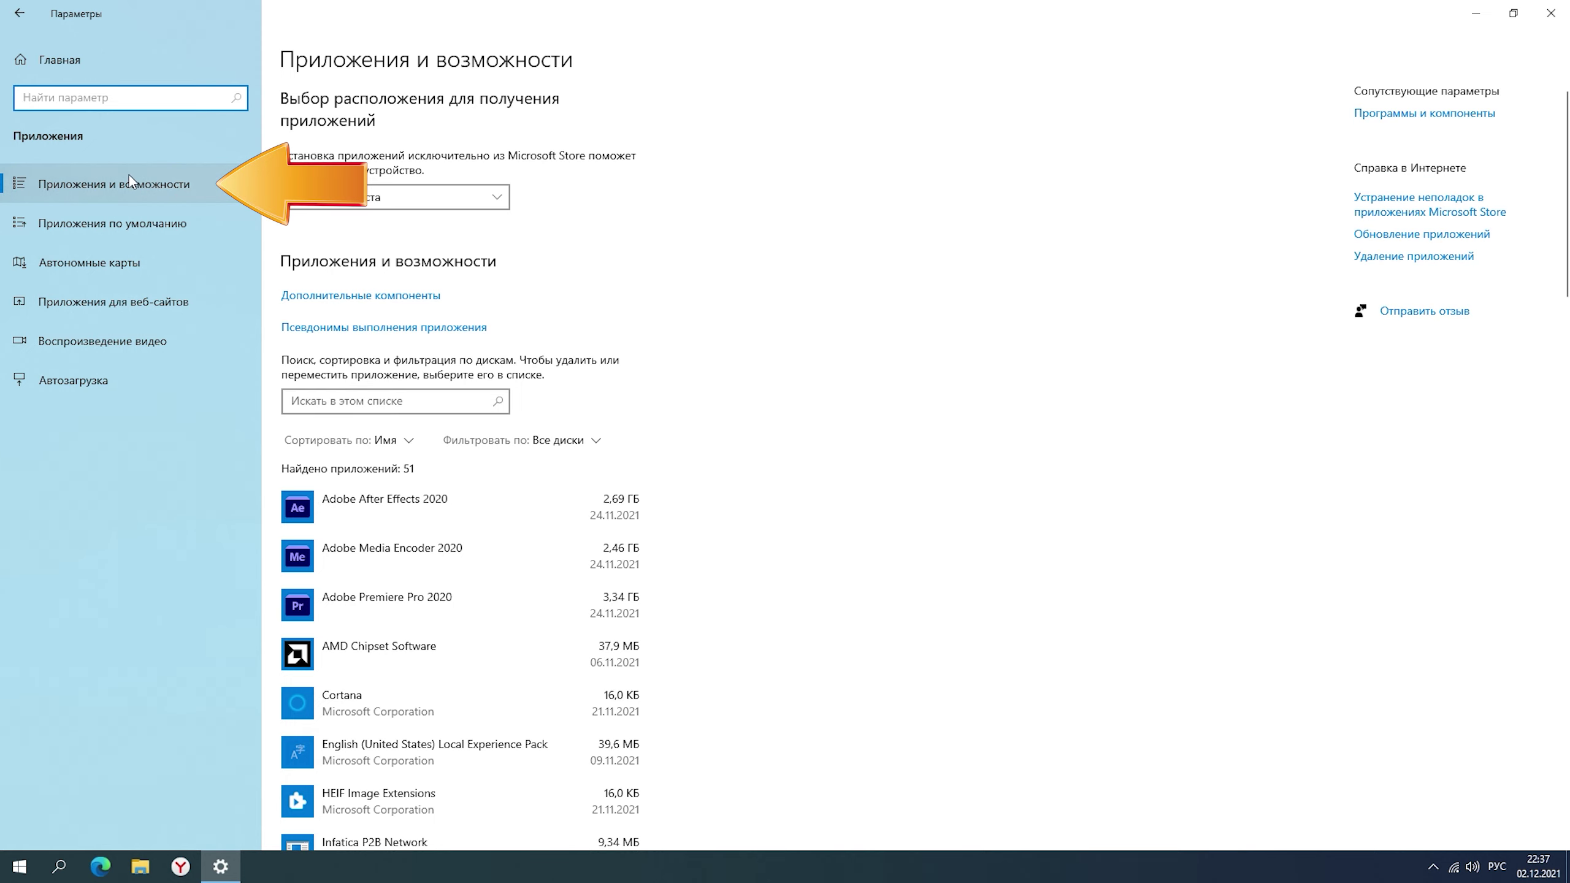
scroll(802, 506, "down", 15)
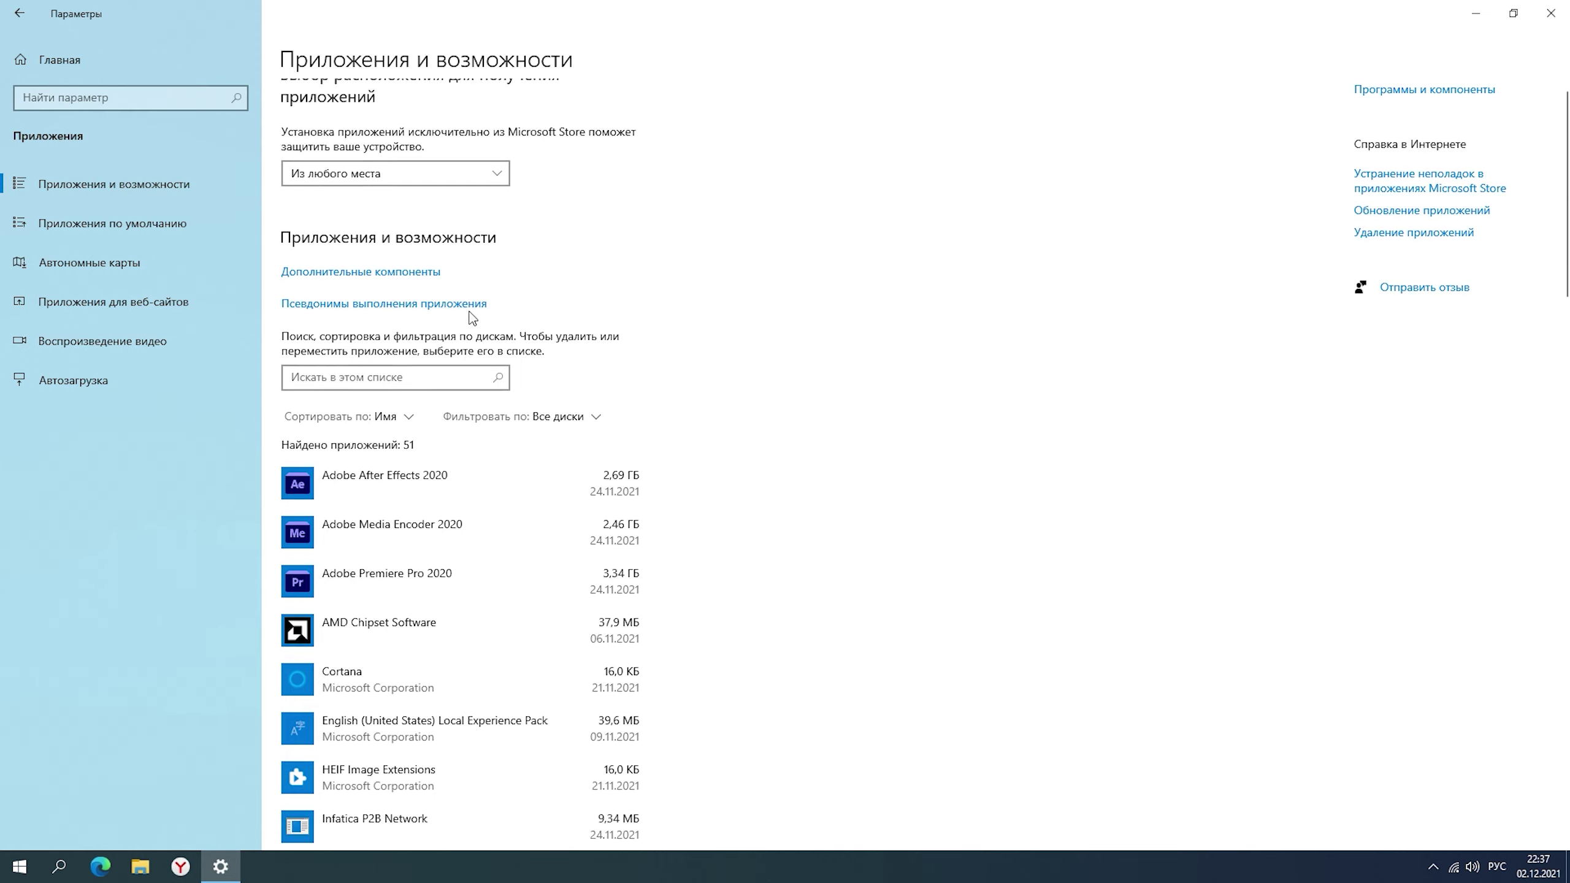
scroll(802, 504, "down", 8)
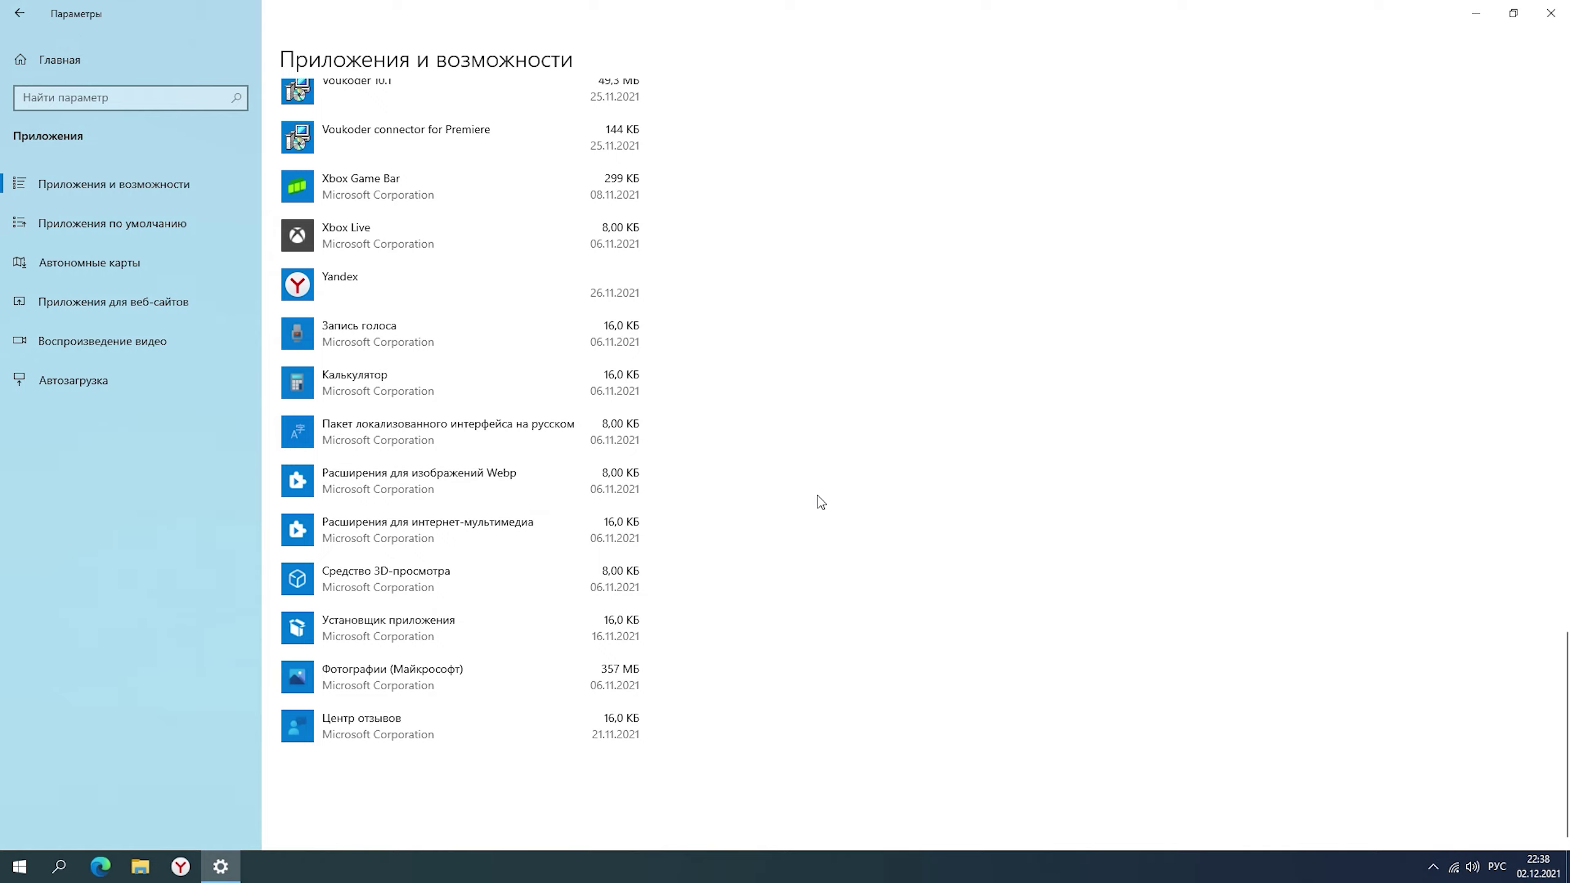
left_click(460, 248)
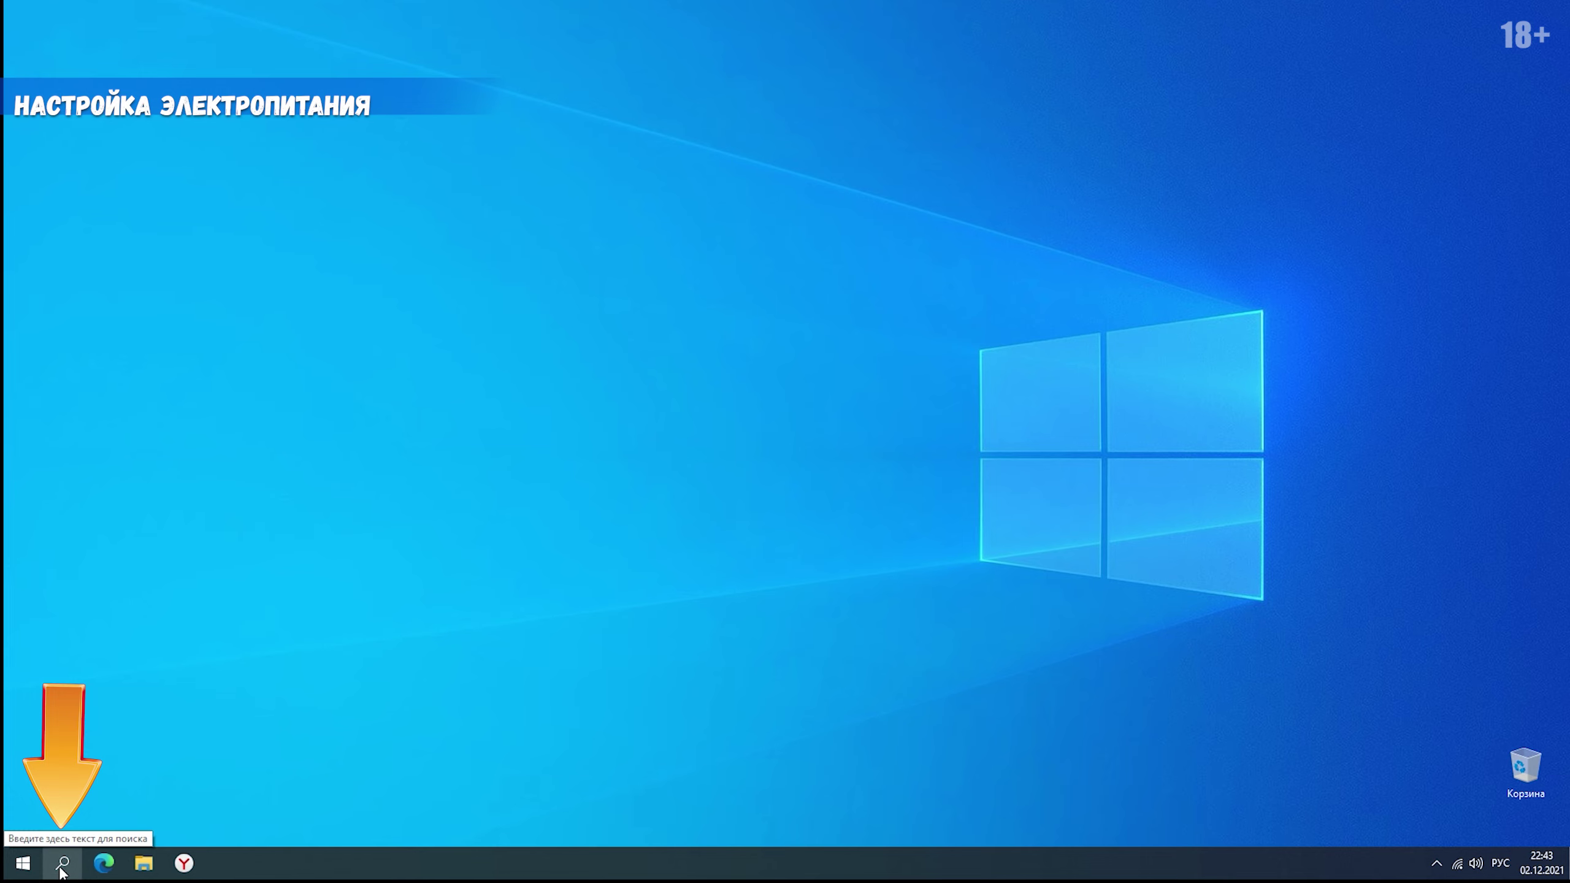
Search for "панель" to open the Control Panel, open "Электропитание" and start creating a new power plan.
left_click(61, 864)
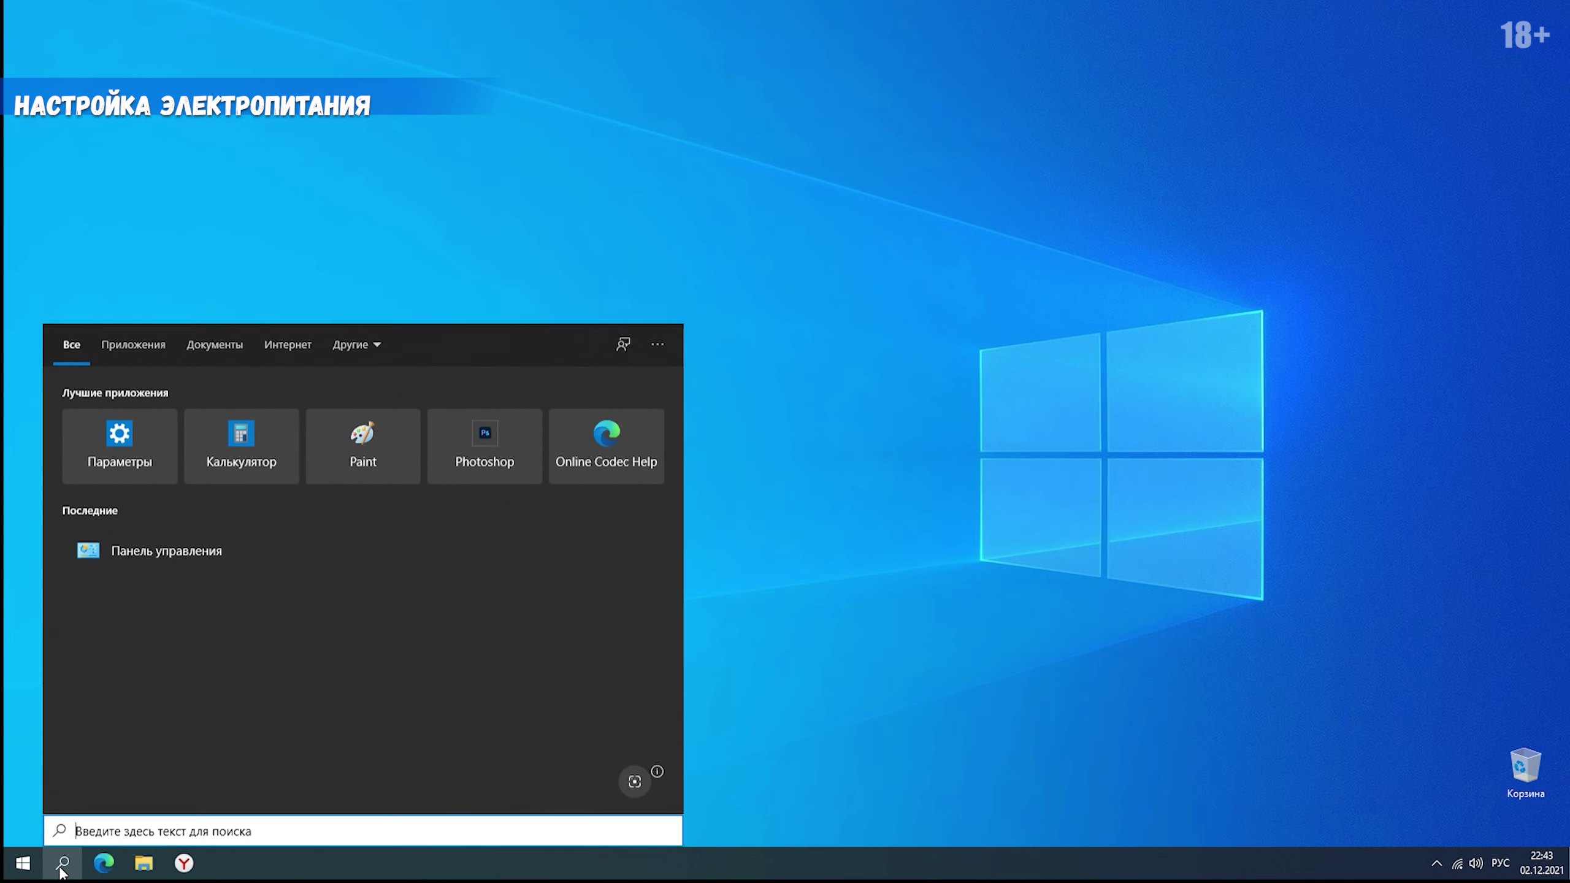
type("панель")
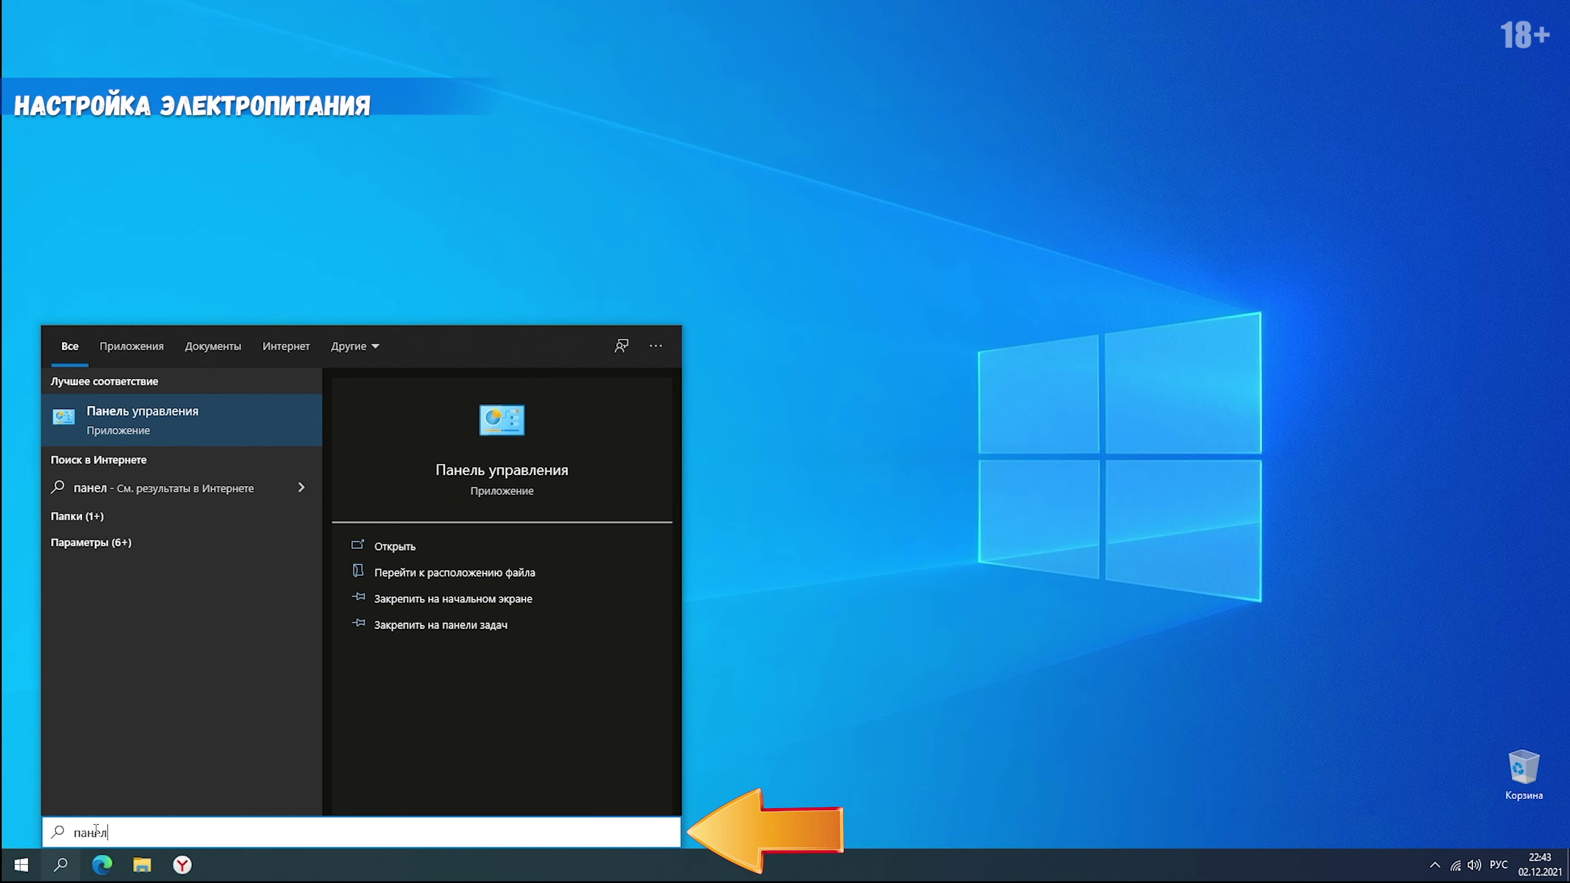
left_click(135, 413)
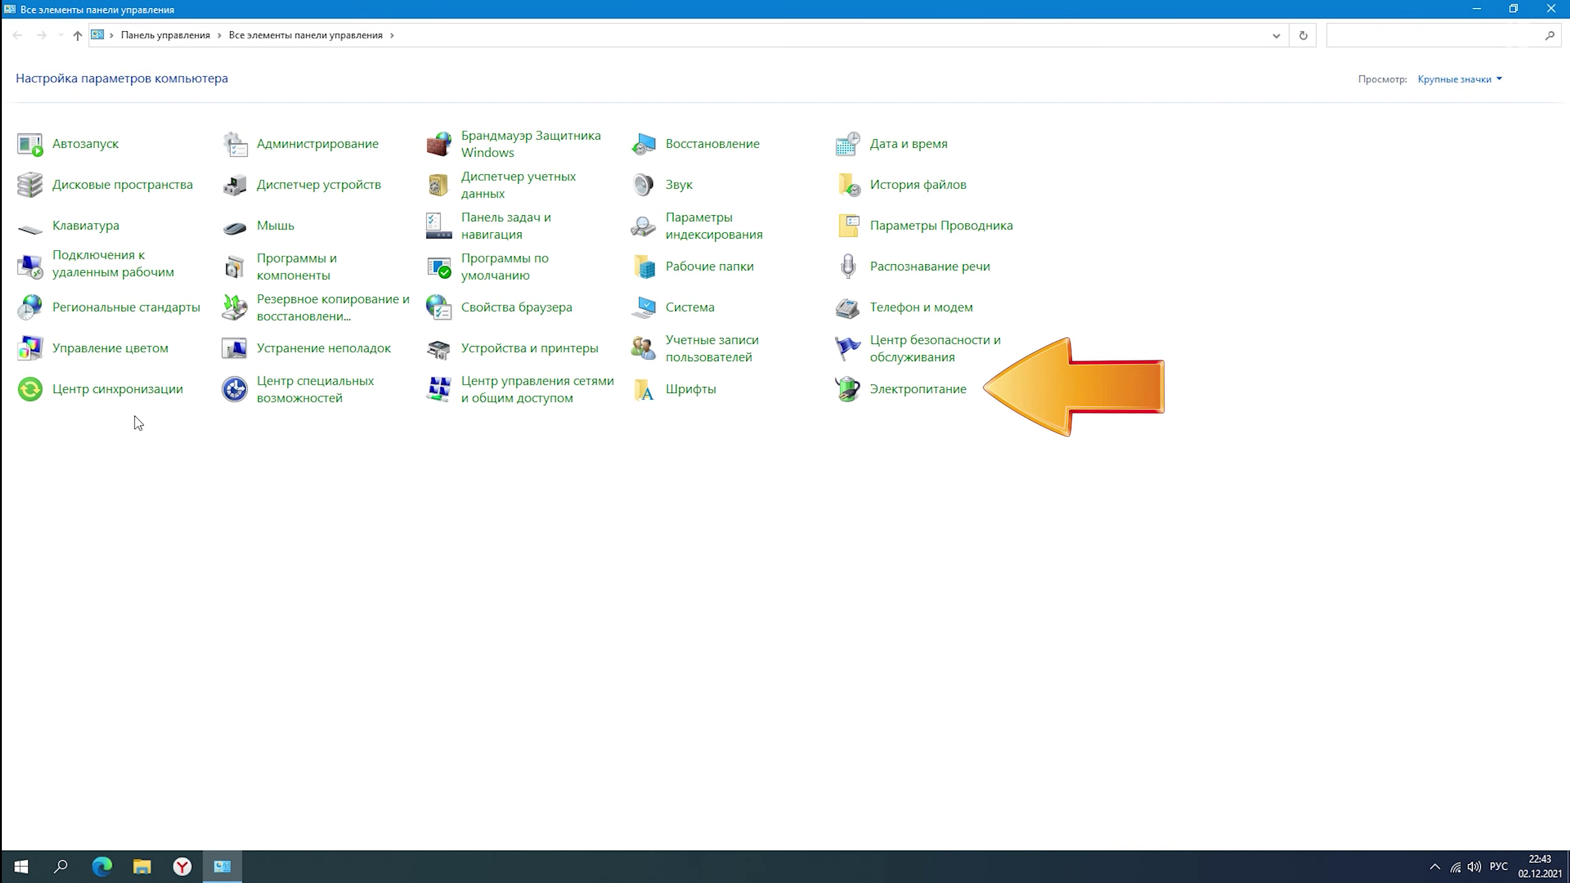
left_click(888, 396)
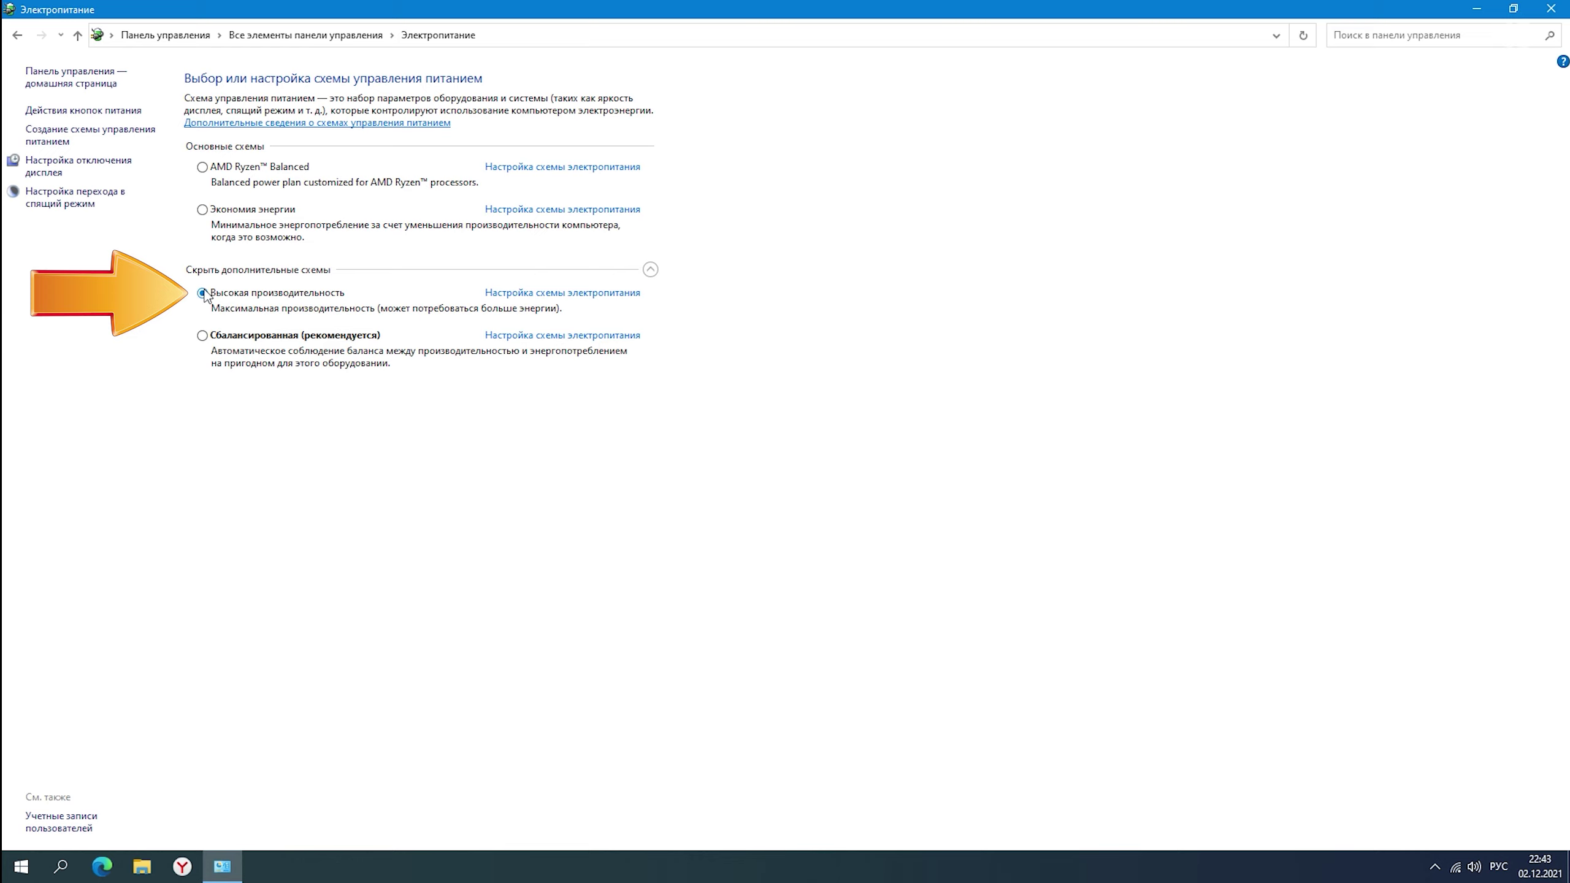
left_click(54, 136)
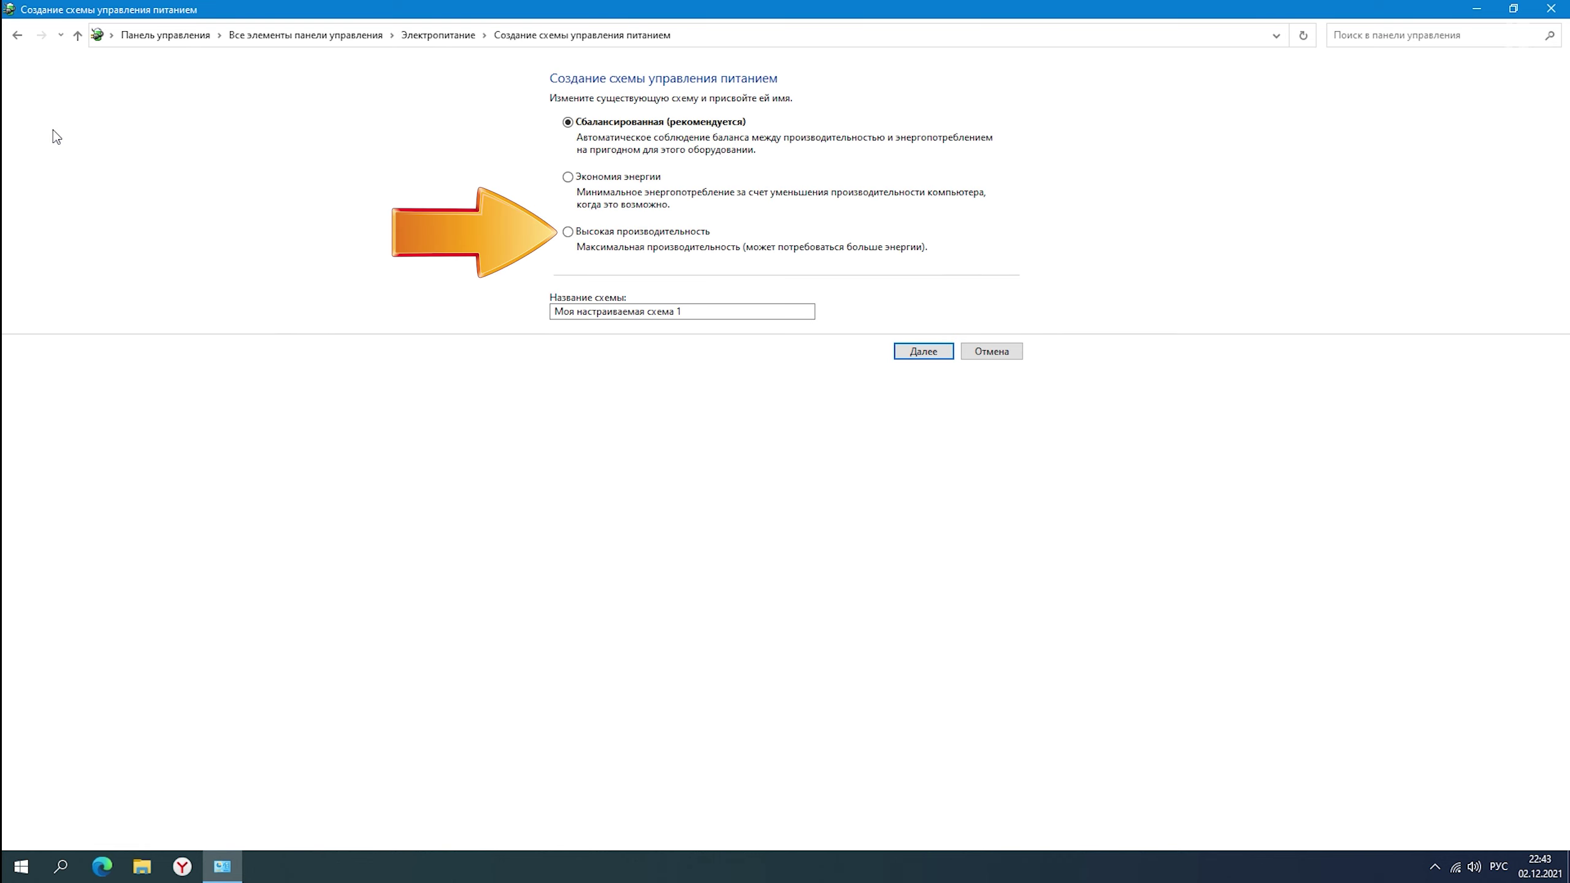